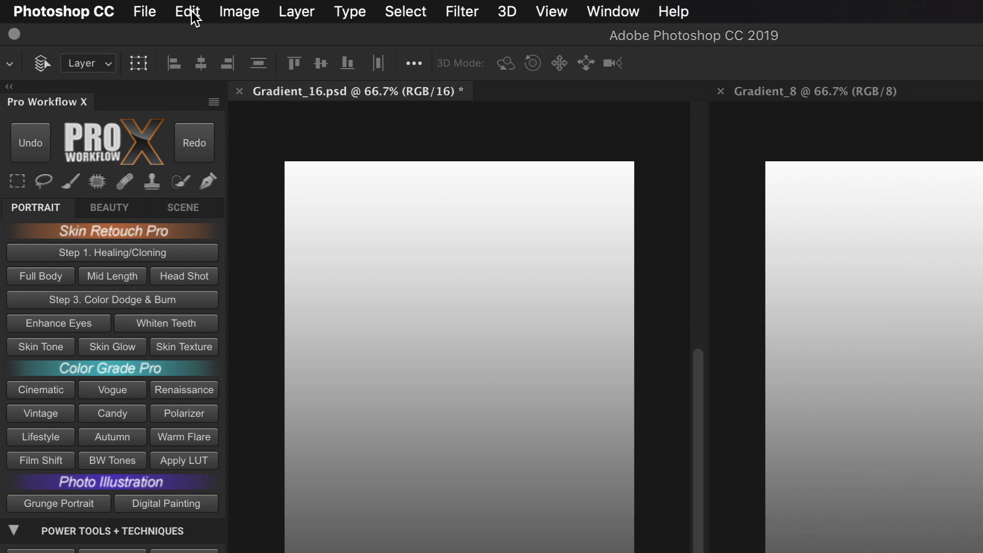
Open the Color Settings to examine the Use Dither (8-bit/channel images) conversion option, and leave without applying changes
{"action": "left_click", "coordinate": [192, 12]}
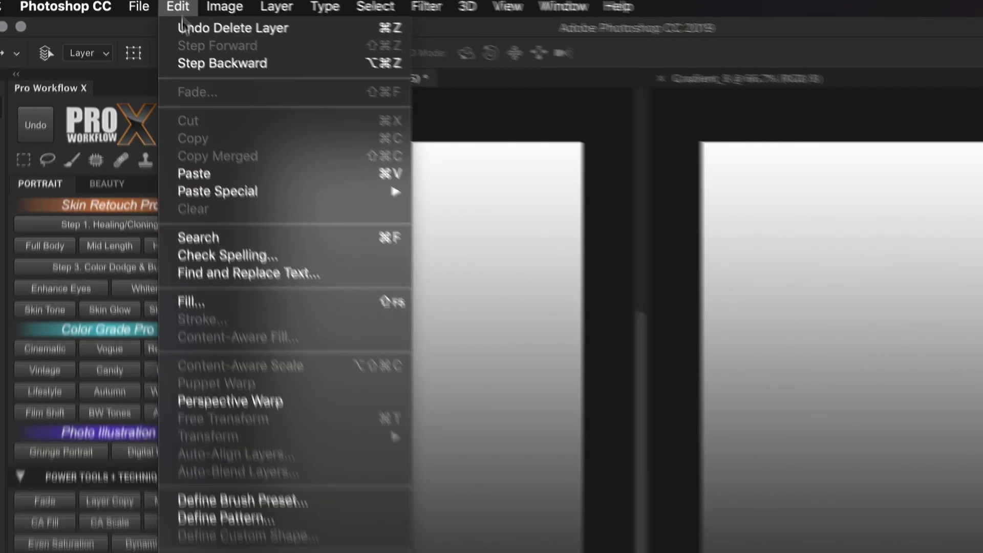
{"action": "left_click", "coordinate": [256, 472]}
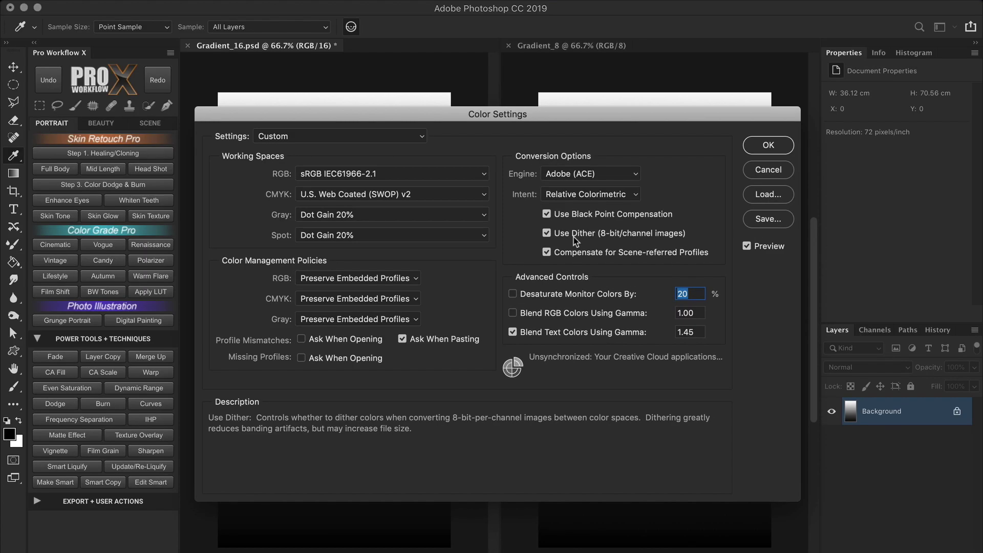
{"action": "left_click", "coordinate": [748, 170]}
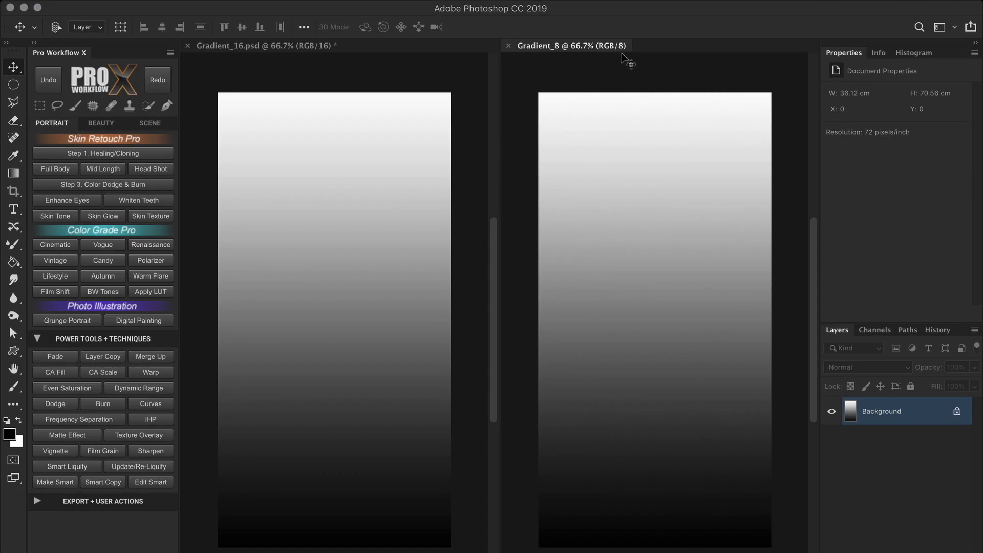
Add a Curves adjustment to Gradient_16.psd that flattens contrast, raising the black point's output to 110 and lowering the white point's output
{"action": "left_click", "coordinate": [278, 49]}
{"action": "left_click", "coordinate": [160, 406]}
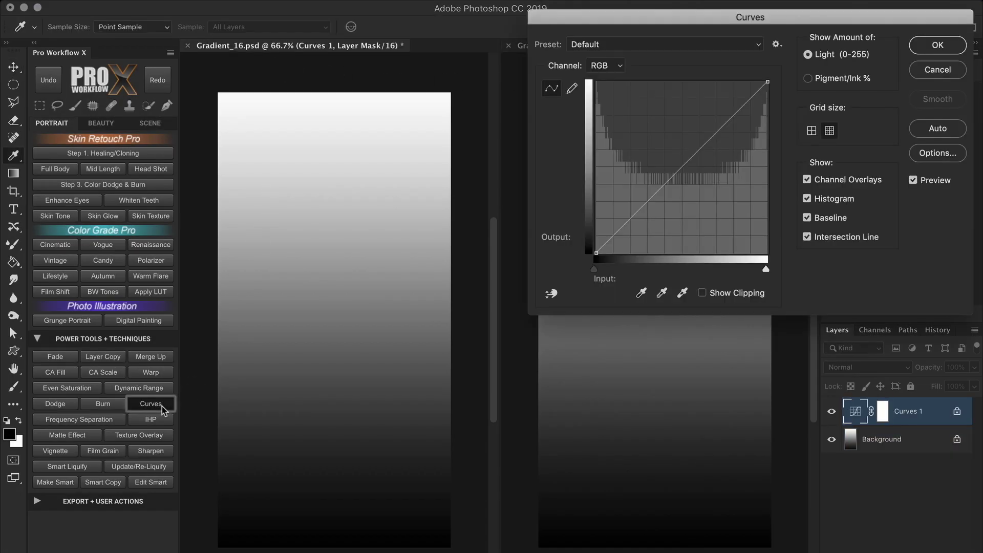
{"action": "left_click_drag", "start_coordinate": [596, 253], "coordinate": [575, 180]}
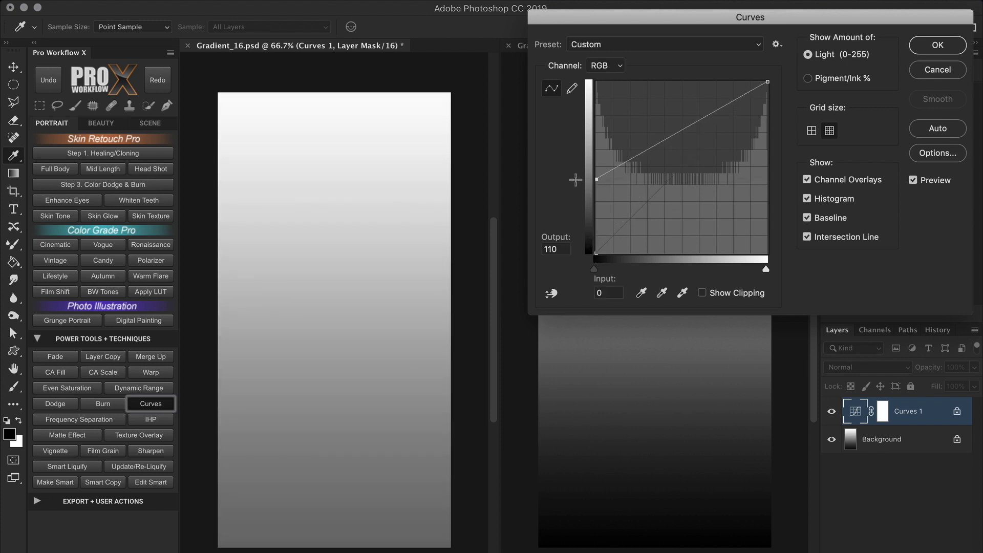
{"action": "left_click_drag", "start_coordinate": [768, 82], "coordinate": [766, 149]}
{"action": "left_click", "coordinate": [922, 47]}
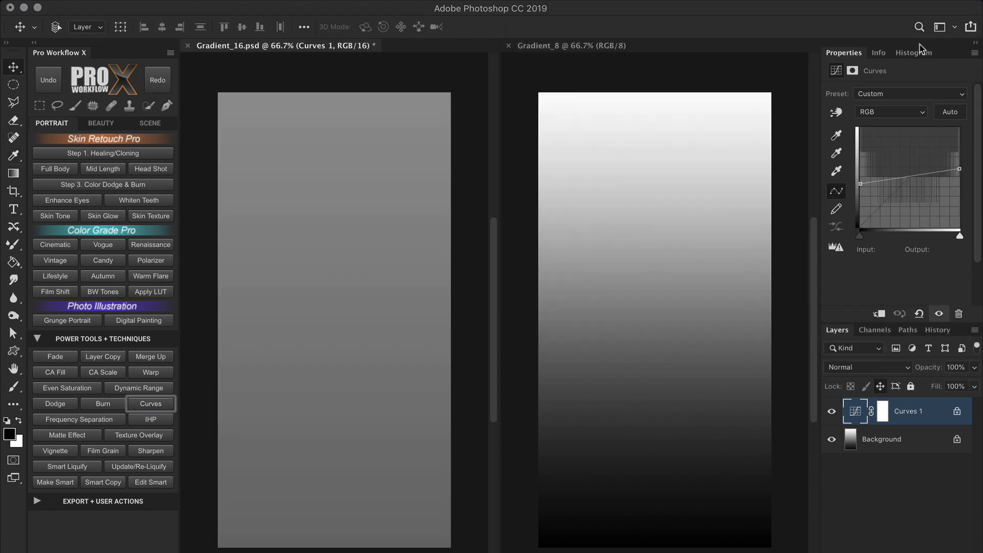
Add a second Curves adjustment to Gradient_16.psd, moving the black and white input points inward around the histogram to restore contrast
{"action": "left_click", "coordinate": [166, 404]}
{"action": "left_click_drag", "start_coordinate": [596, 270], "coordinate": [668, 276]}
{"action": "left_click_drag", "start_coordinate": [766, 270], "coordinate": [712, 276]}
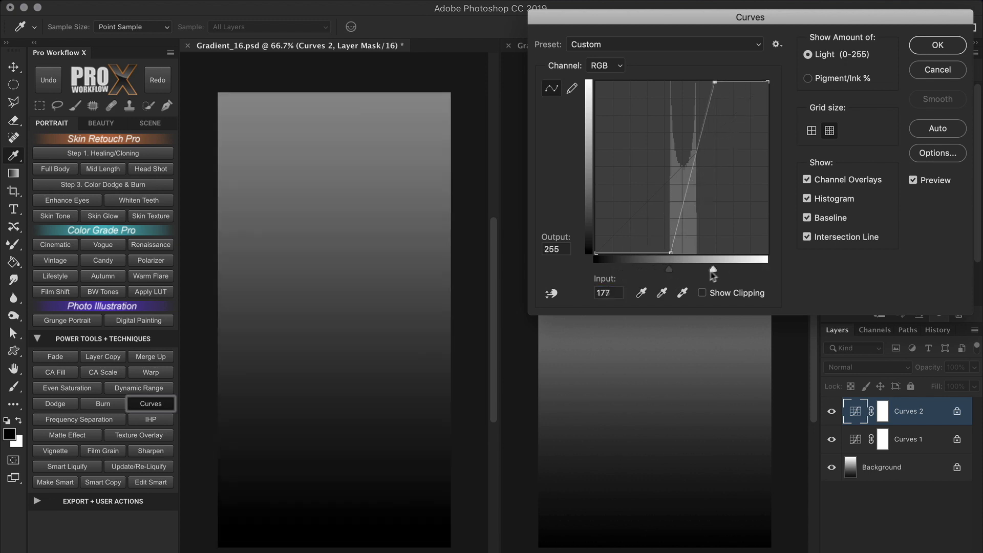
{"action": "left_click", "coordinate": [921, 47]}
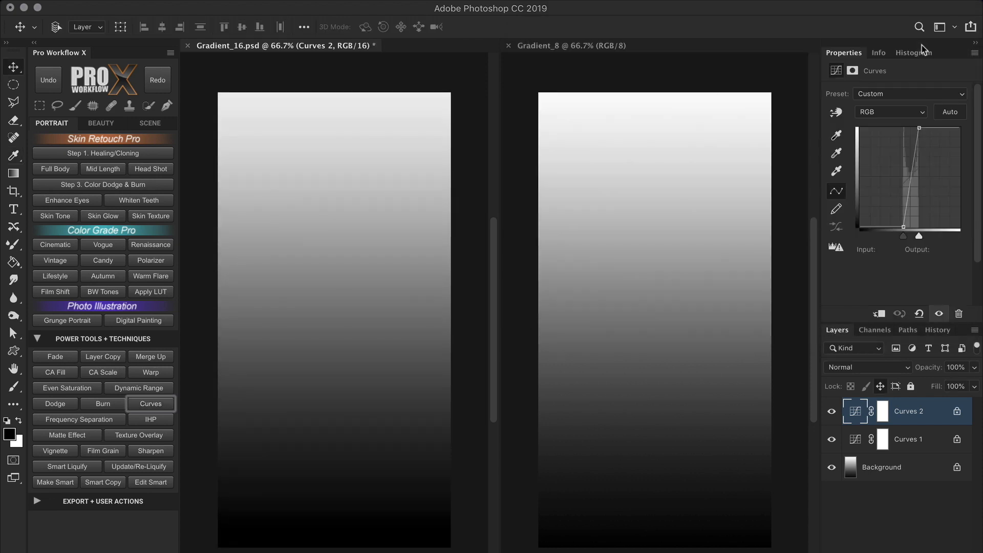
Select both Curves layers in Gradient_16.psd and copy them into the Gradient_8 document
{"action": "left_click", "coordinate": [916, 436], "text": "shift"}
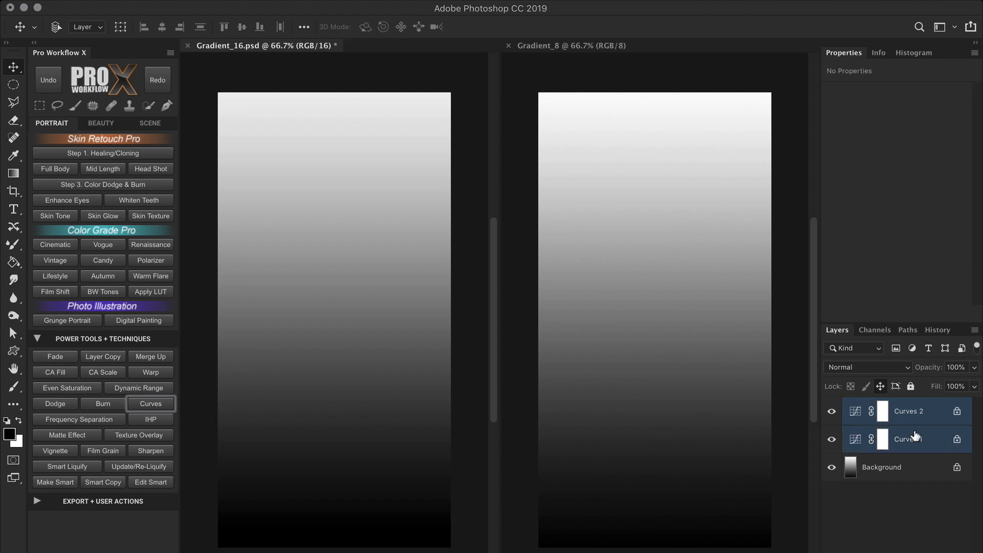
{"action": "scroll", "coordinate": [398, 360], "scroll_direction": "right", "scroll_amount": 2}
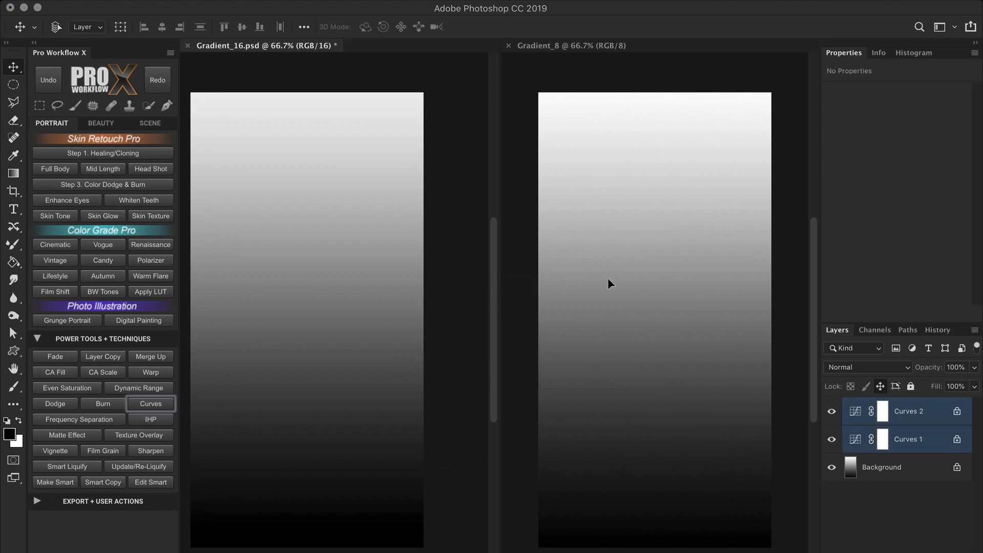
{"action": "left_click_drag", "start_coordinate": [609, 283], "coordinate": [609, 283]}
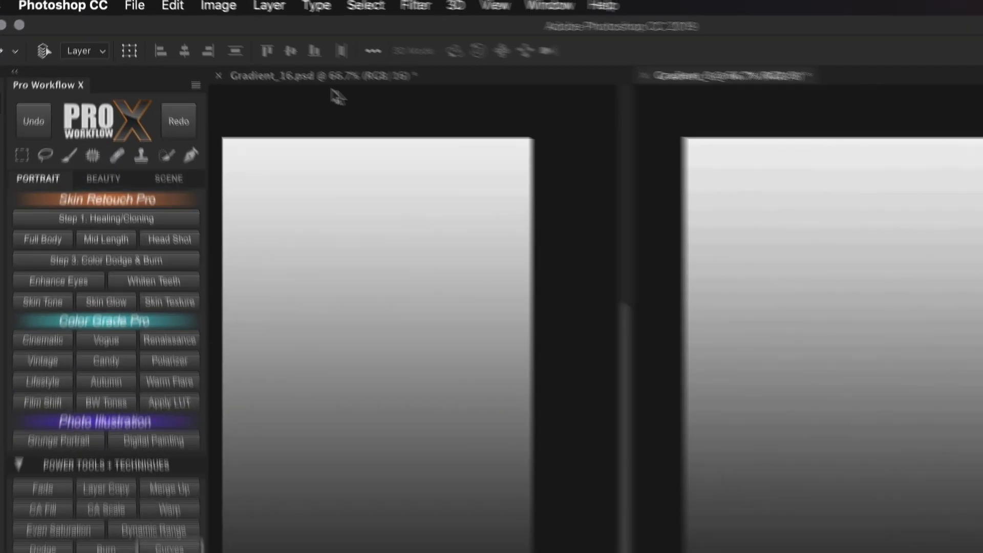
Convert Gradient_8 to 16 Bits/Channel with its layers kept, and compare both depths by undoing and redoing the conversion
{"action": "left_click", "coordinate": [190, 0]}
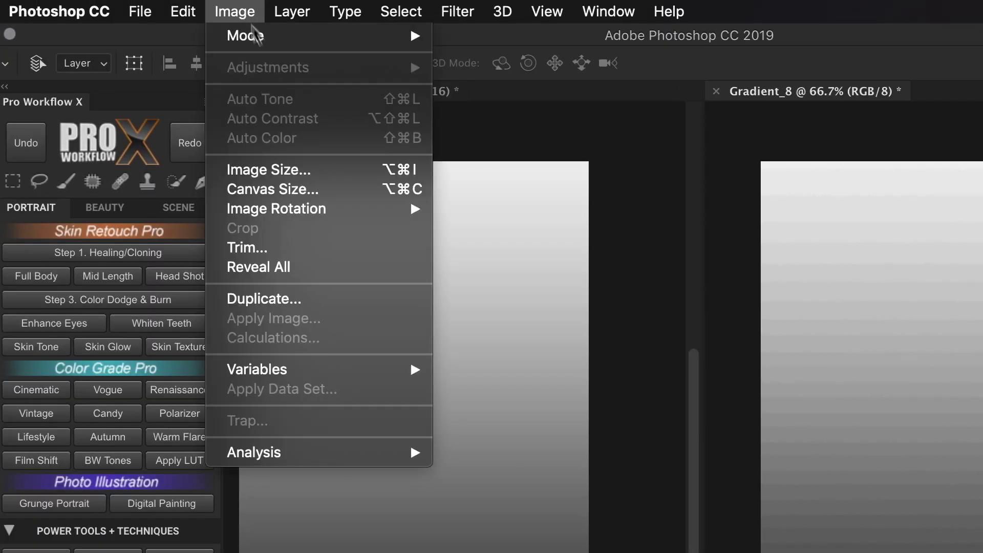
{"action": "mouse_move", "coordinate": [207, 14]}
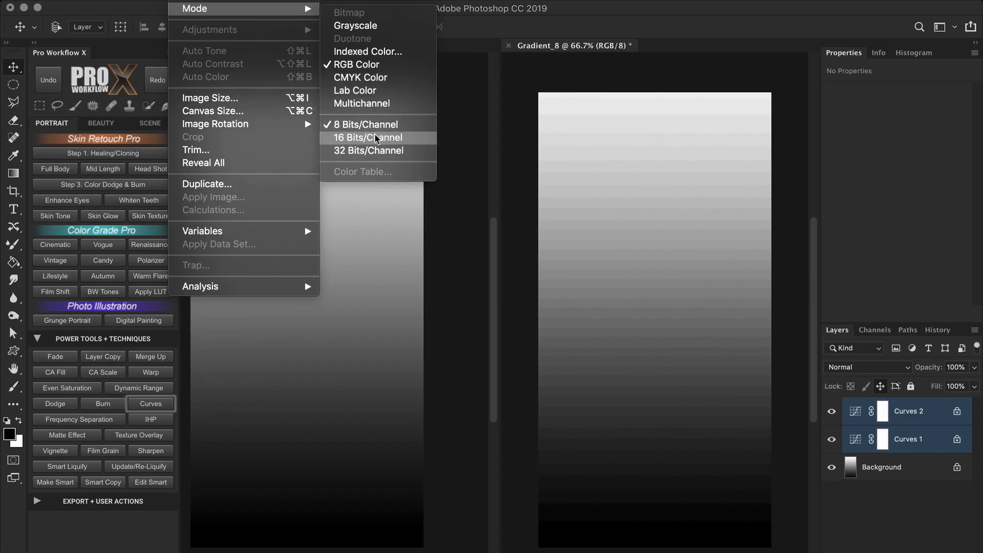
{"action": "left_click", "coordinate": [506, 228]}
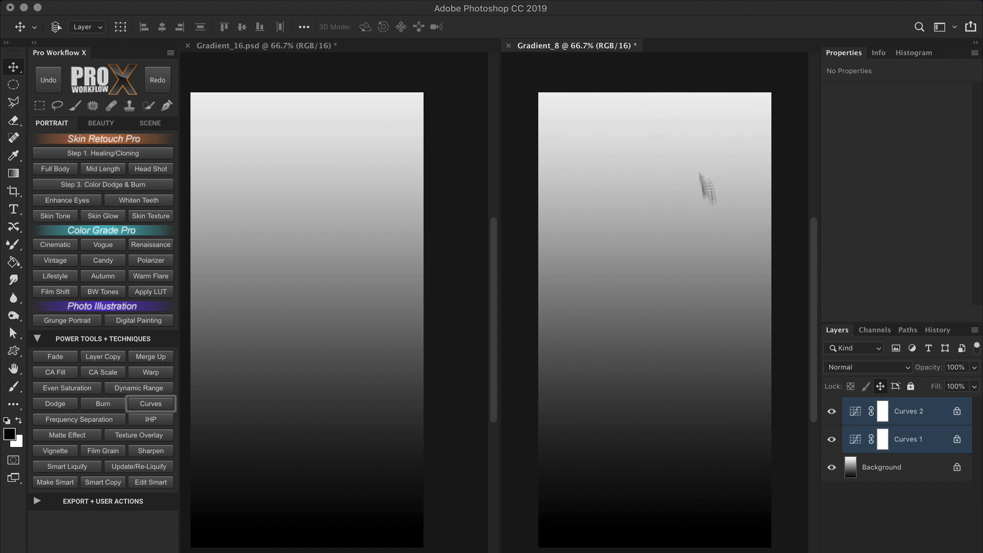
{"action": "left_click", "coordinate": [55, 82]}
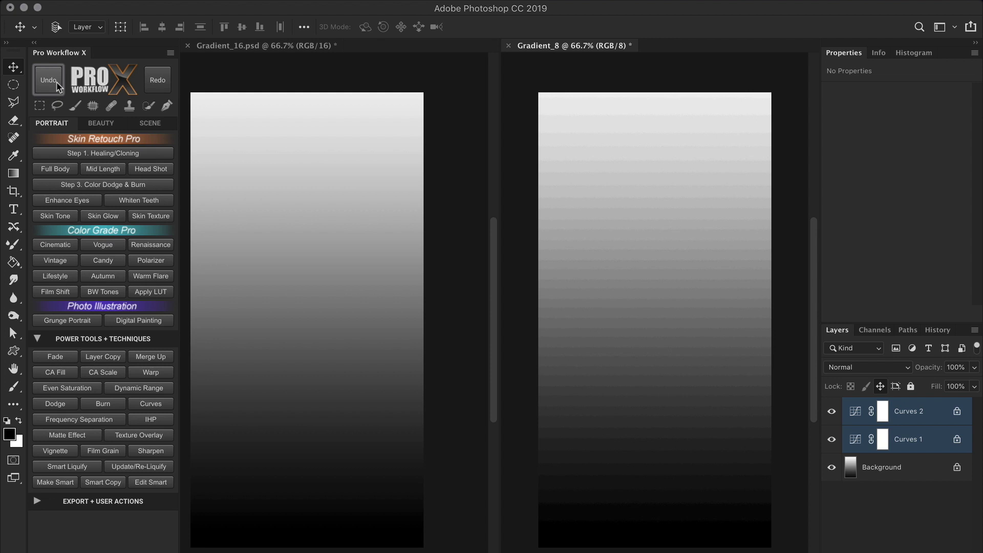
{"action": "left_click", "coordinate": [156, 81]}
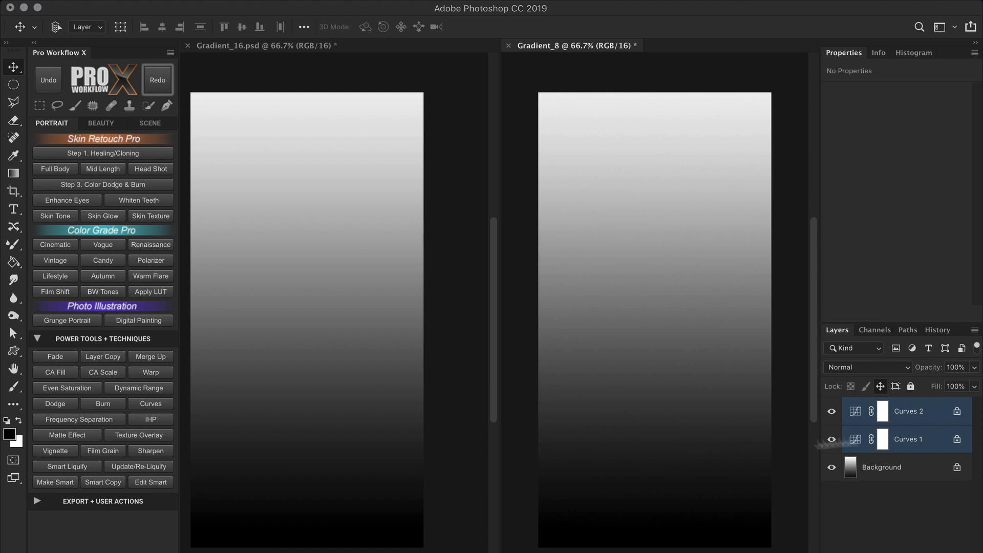
Merge all visible layers of Gradient_8 into a new top layer and convert the document to 8 Bits/Channel
{"action": "left_click", "coordinate": [169, 360]}
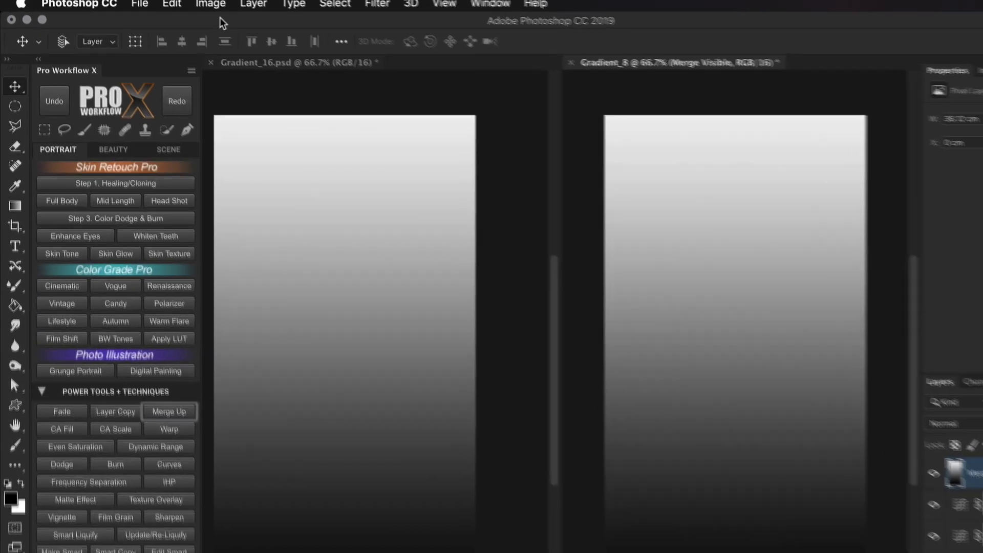
{"action": "left_click", "coordinate": [194, 0]}
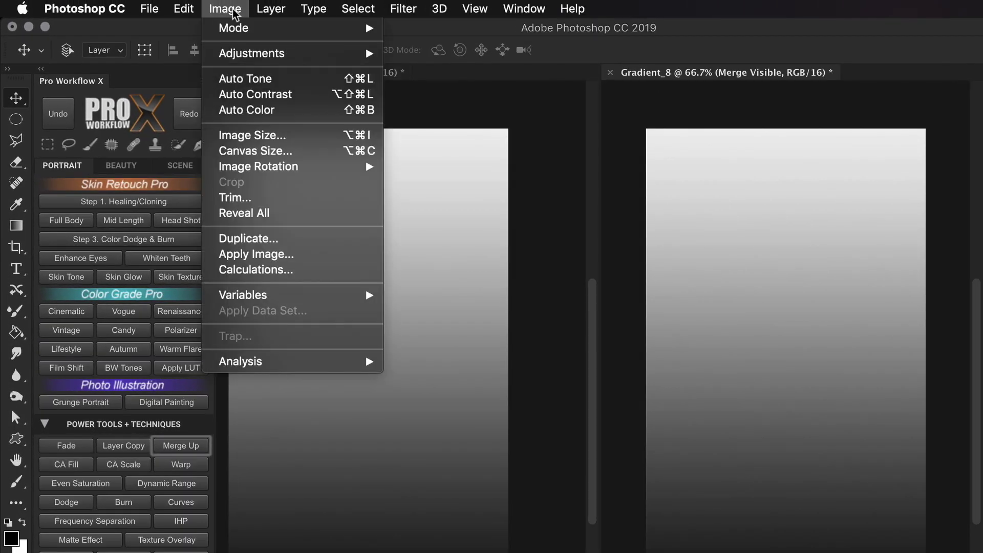
{"action": "mouse_move", "coordinate": [240, 28]}
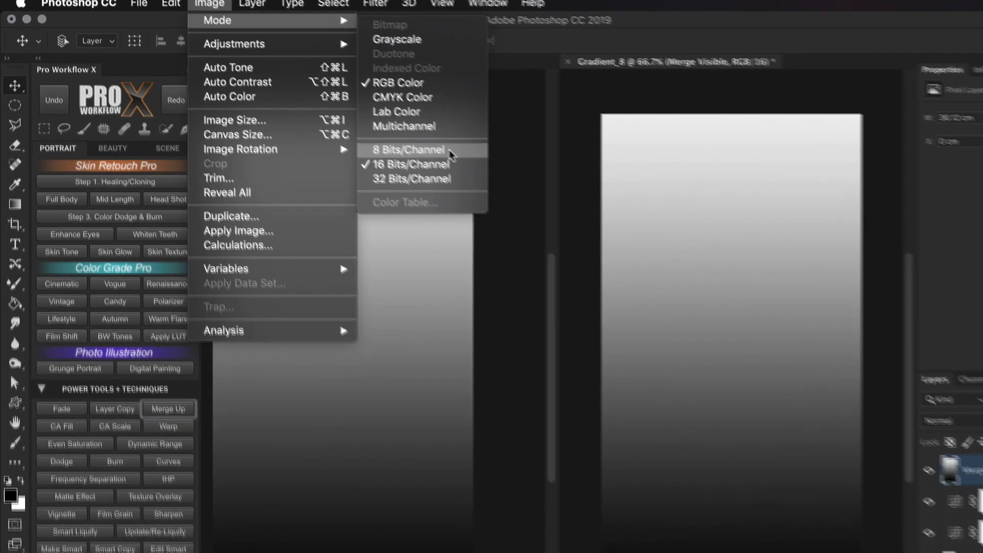
{"action": "left_click", "coordinate": [448, 152]}
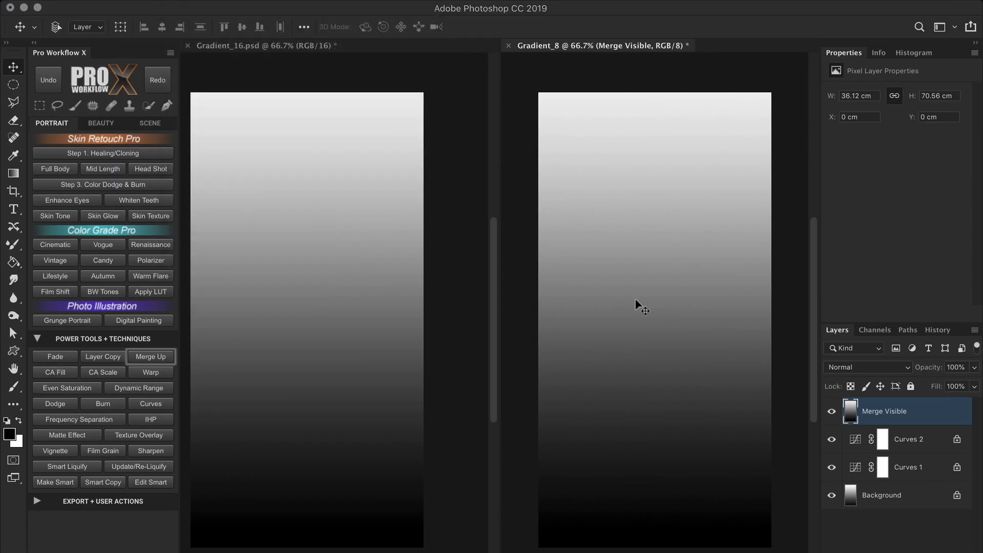
Compare the gradient with the Merge Visible layer hidden and shown, and undo the merge and the bit-depth conversions
{"action": "left_click", "coordinate": [832, 414]}
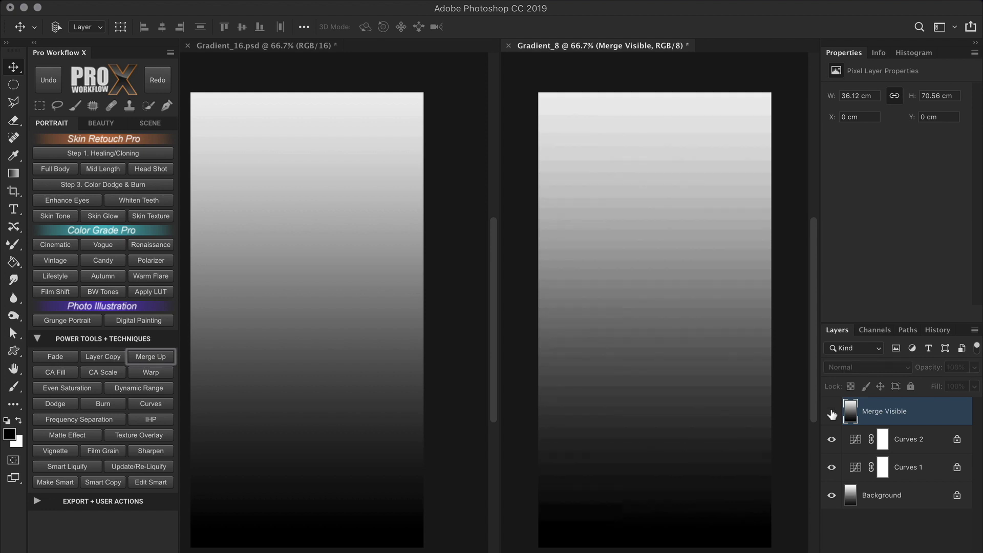
{"action": "left_click", "coordinate": [832, 413]}
{"action": "left_click", "coordinate": [832, 414]}
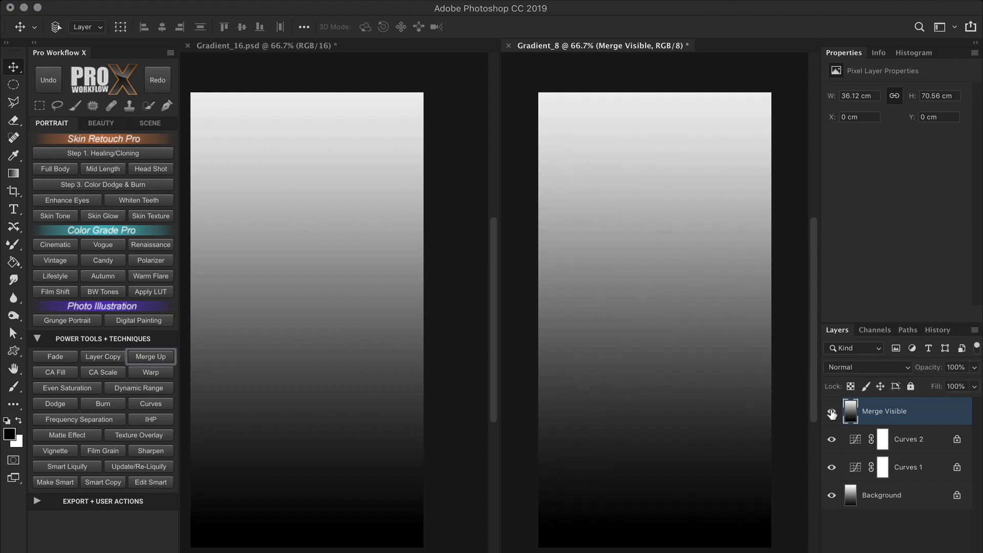
{"action": "key", "text": "super+z"}
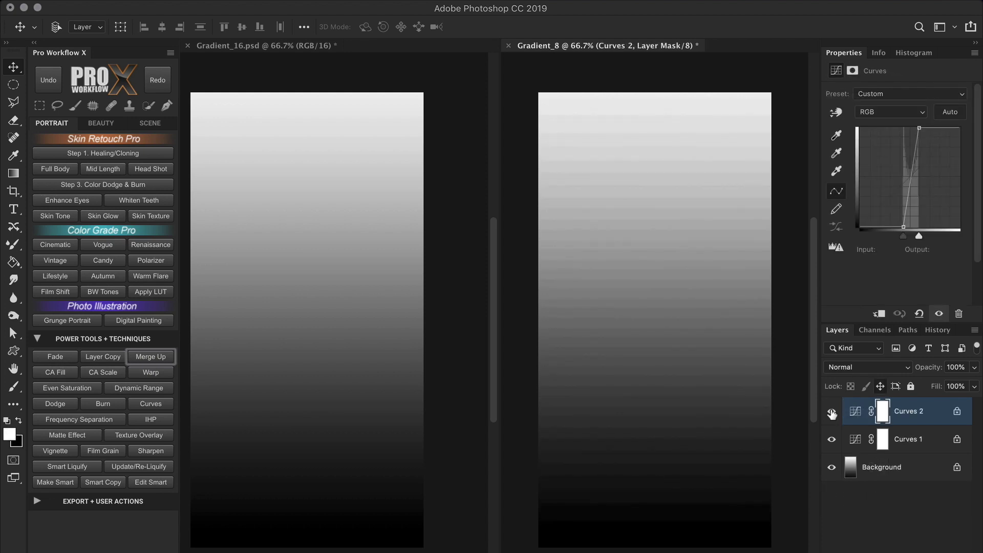
Save the layered Gradient_8 document in Photoshop format as Gradient_8 copy.psd in the Creative Cloud Files folder
{"action": "left_click", "coordinate": [153, 340]}
{"action": "left_click", "coordinate": [151, 373]}
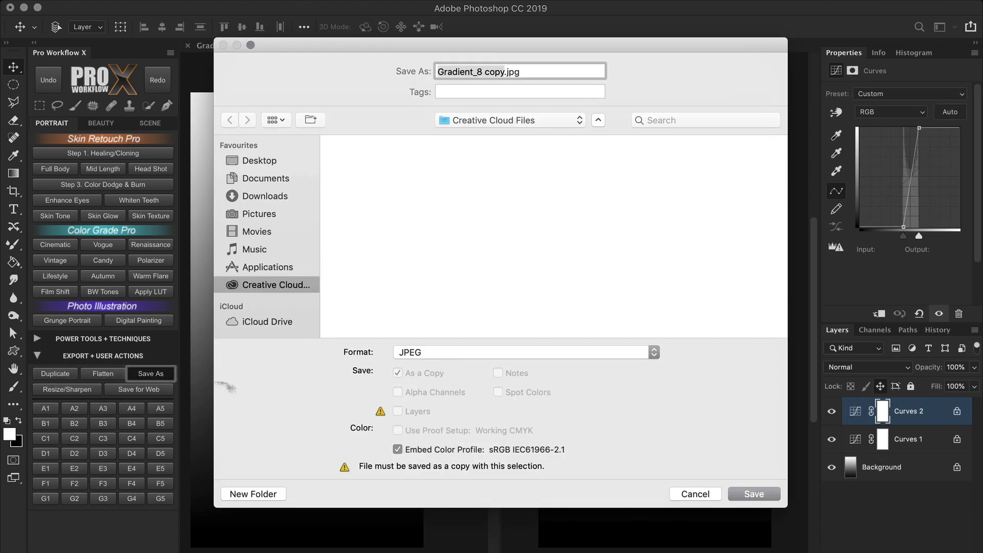
{"action": "left_click", "coordinate": [438, 352]}
{"action": "left_click", "coordinate": [439, 267]}
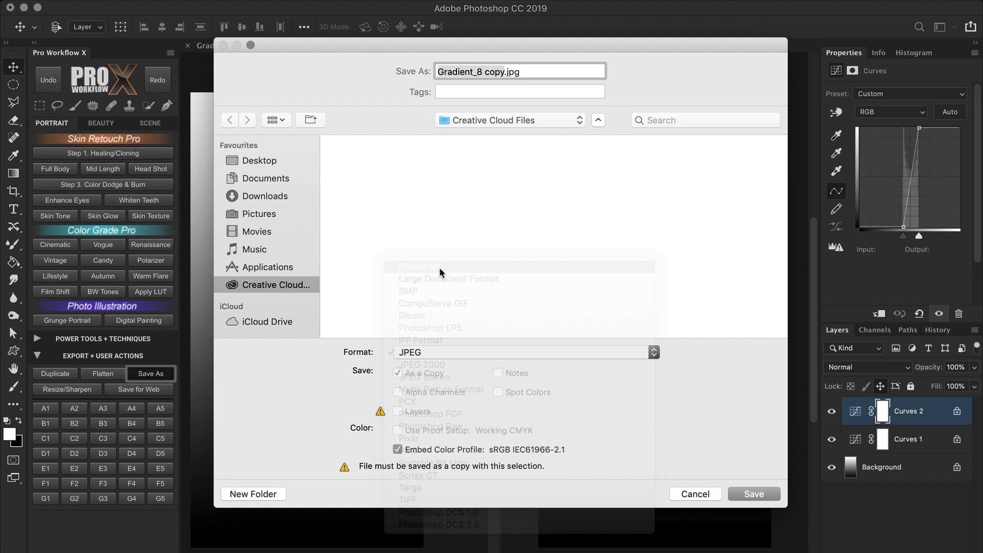
{"action": "left_click", "coordinate": [742, 495]}
Close the Gradient_8 document and open Gradient_8 copy.psd from the Creative Cloud Files folder
{"action": "left_click", "coordinate": [509, 45]}
{"action": "left_click", "coordinate": [452, 209]}
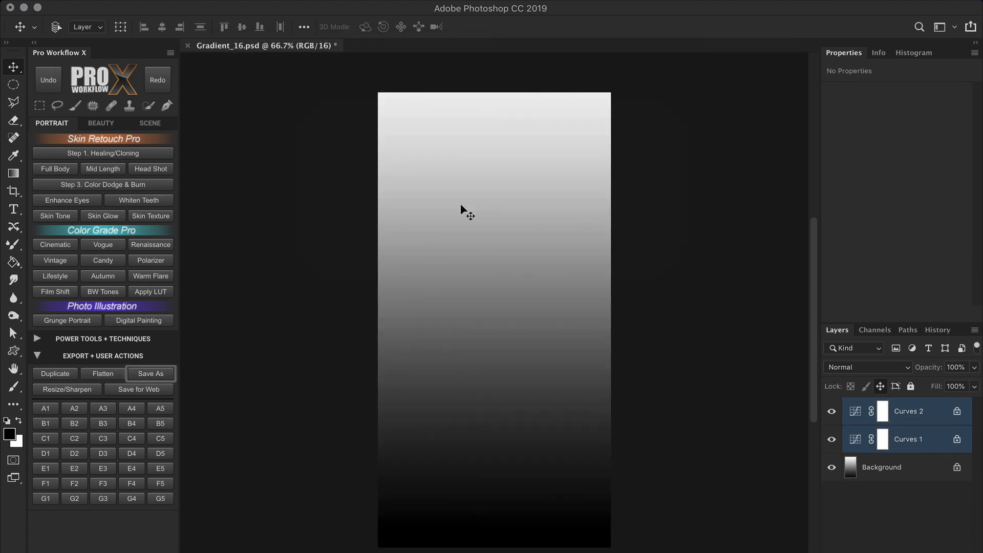
{"action": "left_click", "coordinate": [129, 2]}
{"action": "left_click", "coordinate": [141, 21]}
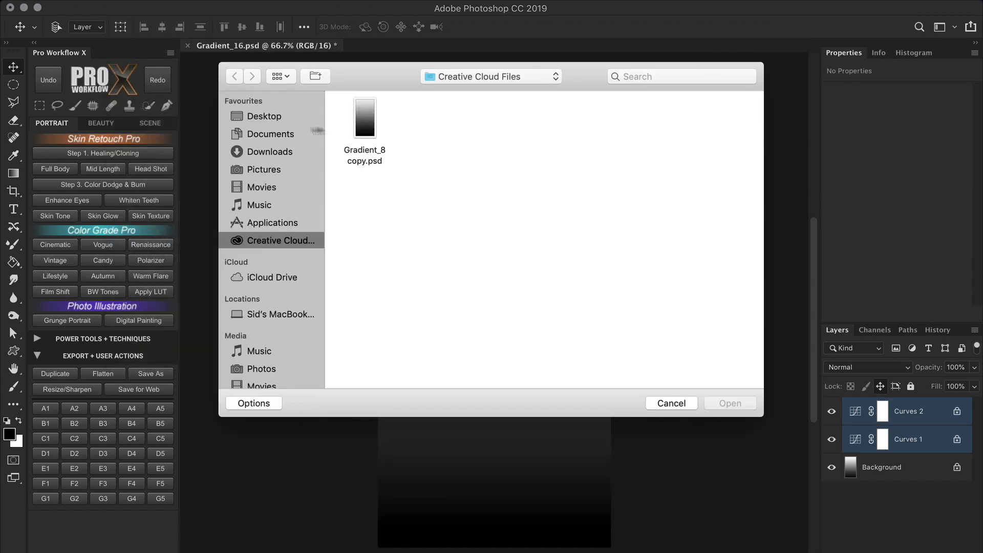
{"action": "double_click", "coordinate": [370, 132]}
Convert Gradient_8 copy.psd to 16 Bits/Channel
{"action": "left_click", "coordinate": [190, 2]}
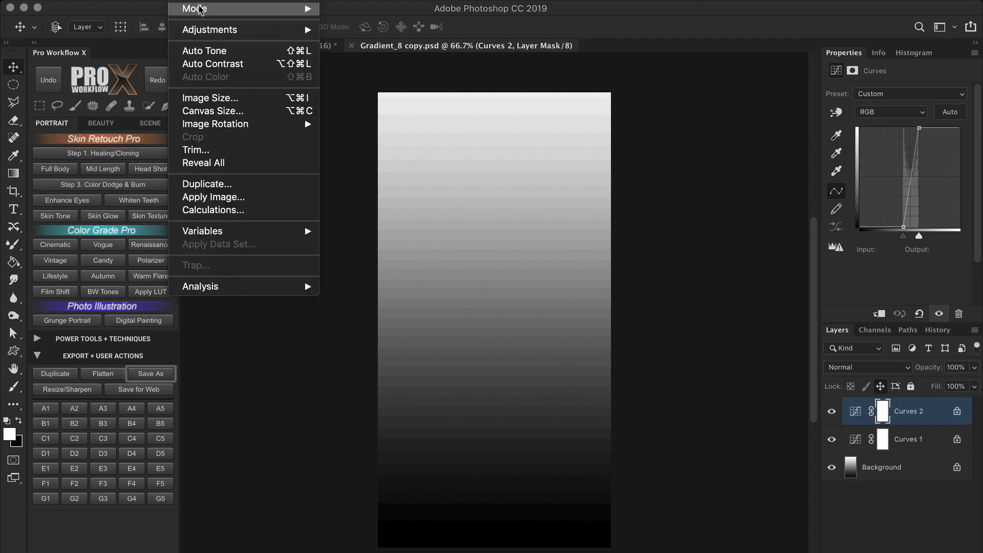
{"action": "mouse_move", "coordinate": [201, 9]}
{"action": "left_click", "coordinate": [402, 136]}
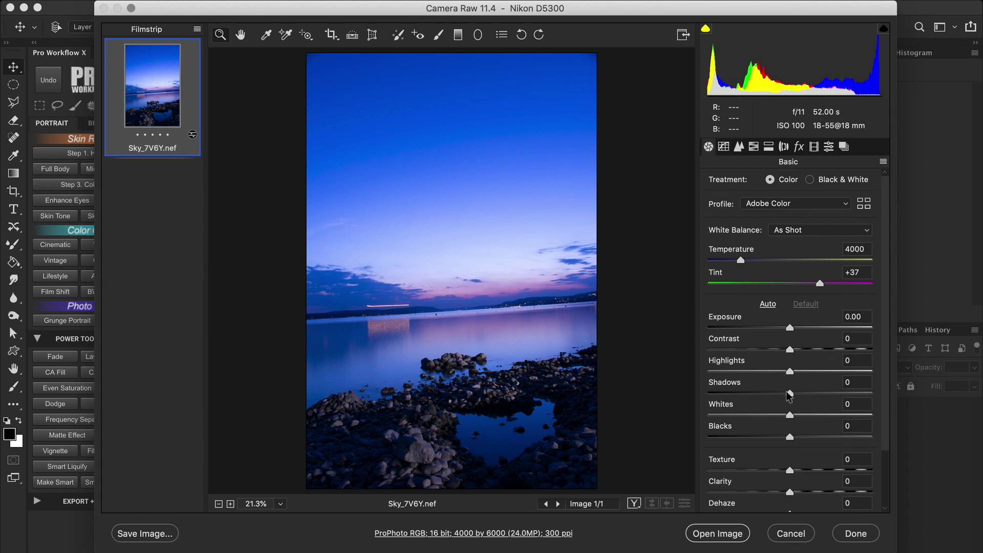
Raise the Shadows of Sky_7V6Y.nef to +35 and open the image with the workflow depth set to 16 Bits/Channel
{"action": "left_click_drag", "start_coordinate": [786, 391], "coordinate": [814, 394]}
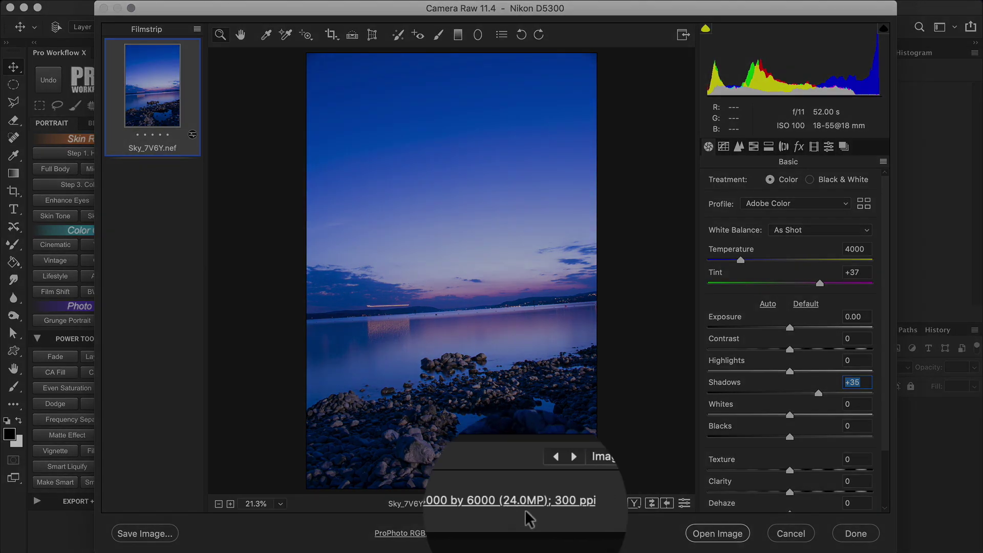
{"action": "left_click", "coordinate": [497, 534]}
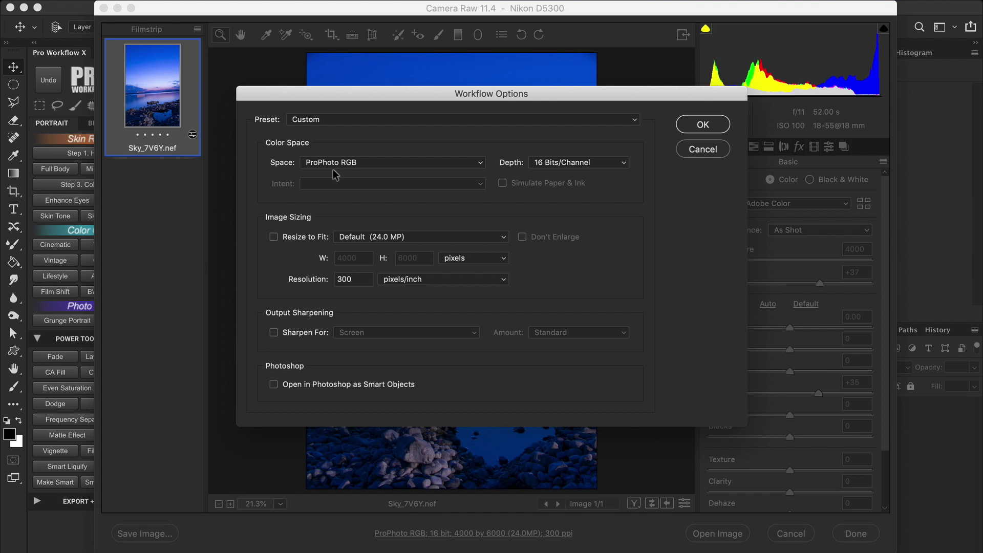
{"action": "left_click", "coordinate": [590, 163]}
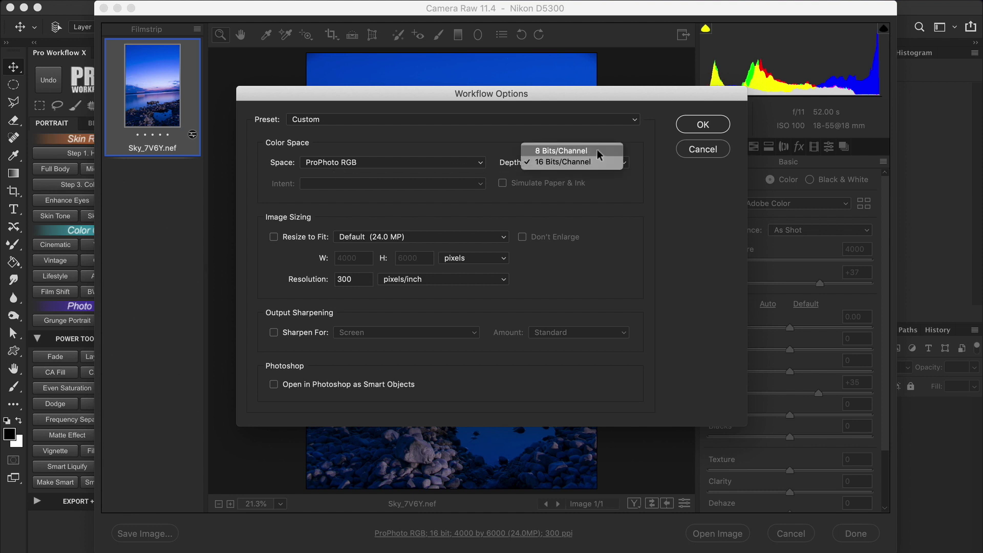
{"action": "left_click", "coordinate": [598, 163]}
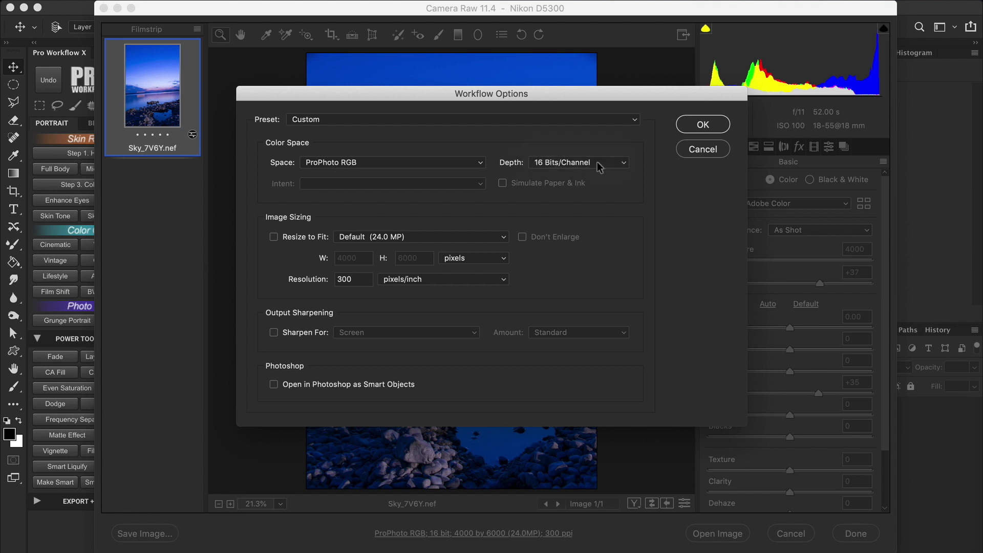
{"action": "left_click", "coordinate": [702, 125]}
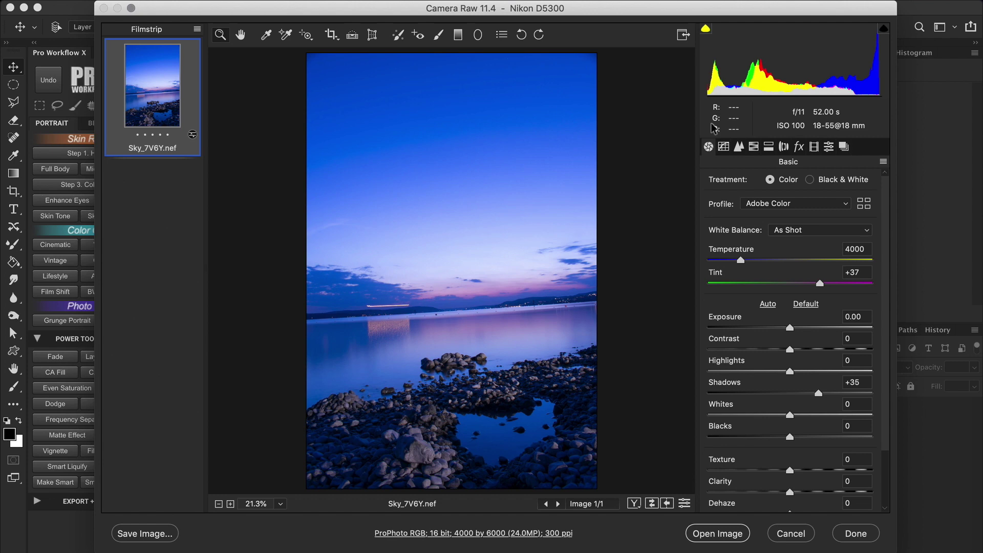
{"action": "left_click", "coordinate": [718, 534]}
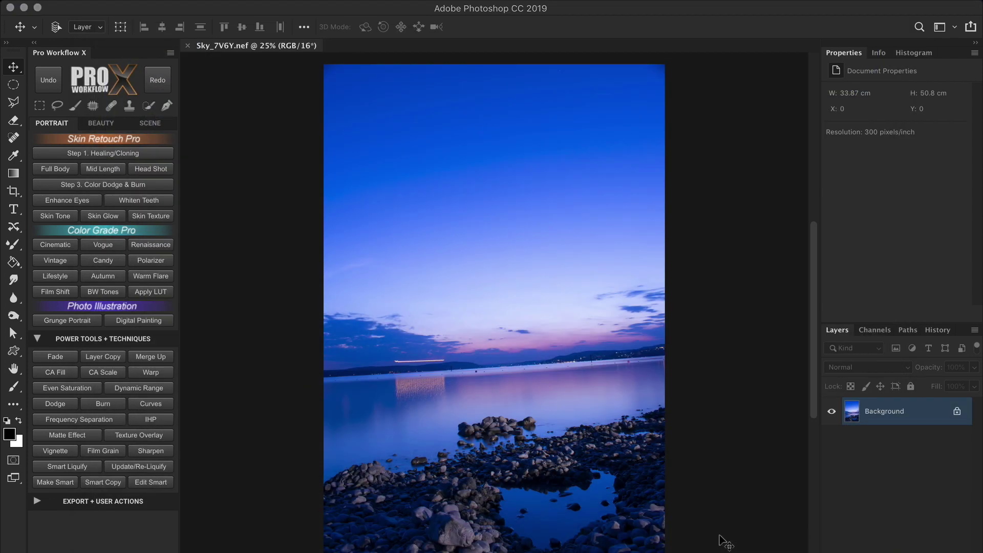
Duplicate the Sky_7V6Y.nef document and convert the duplicate to 8 Bits/Channel
{"action": "left_click", "coordinate": [156, 340]}
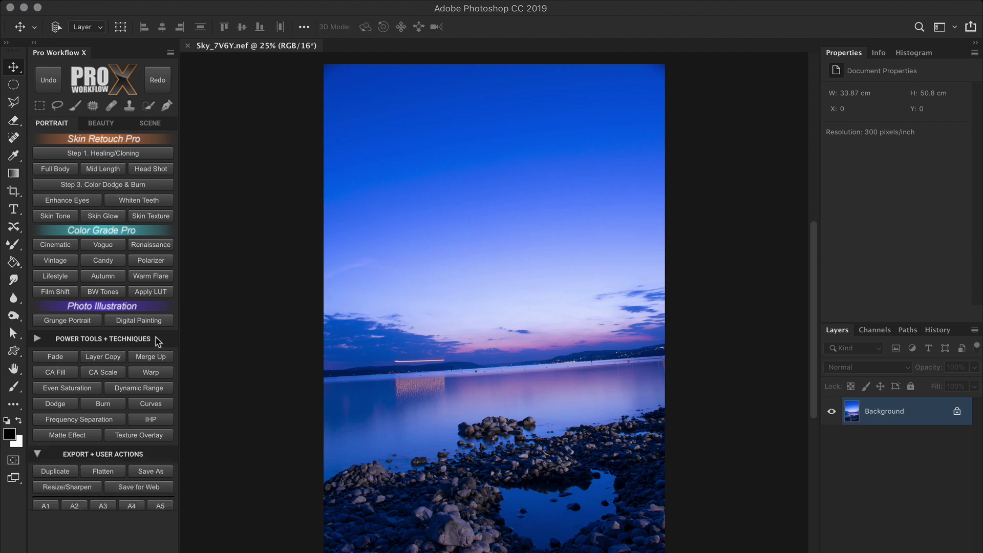
{"action": "left_click", "coordinate": [72, 374]}
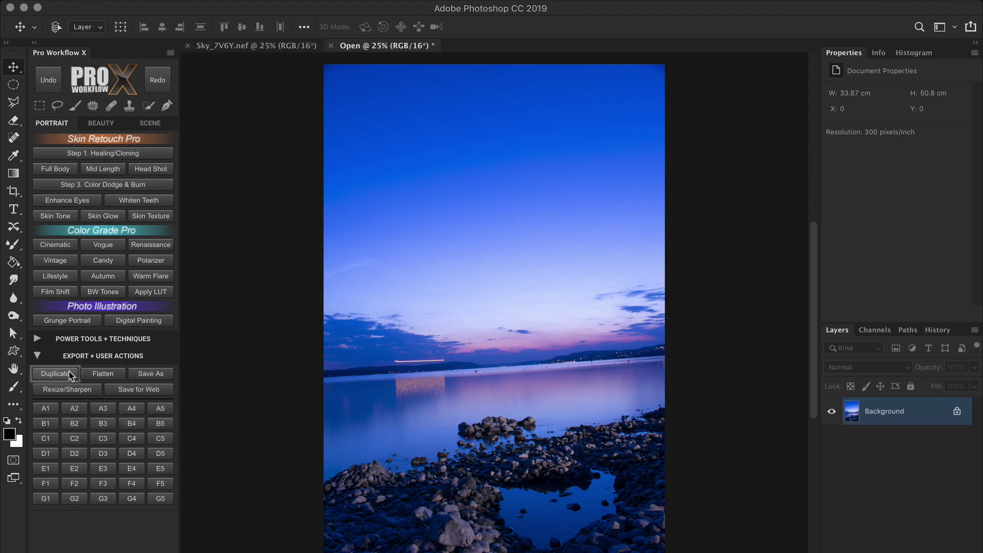
{"action": "left_click", "coordinate": [188, 0]}
{"action": "mouse_move", "coordinate": [215, 28]}
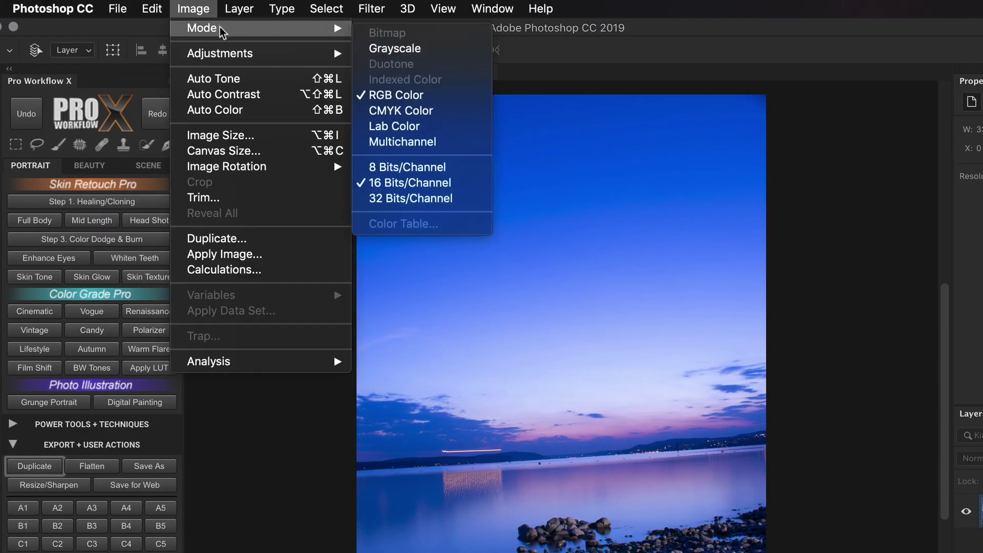
{"action": "left_click", "coordinate": [469, 167]}
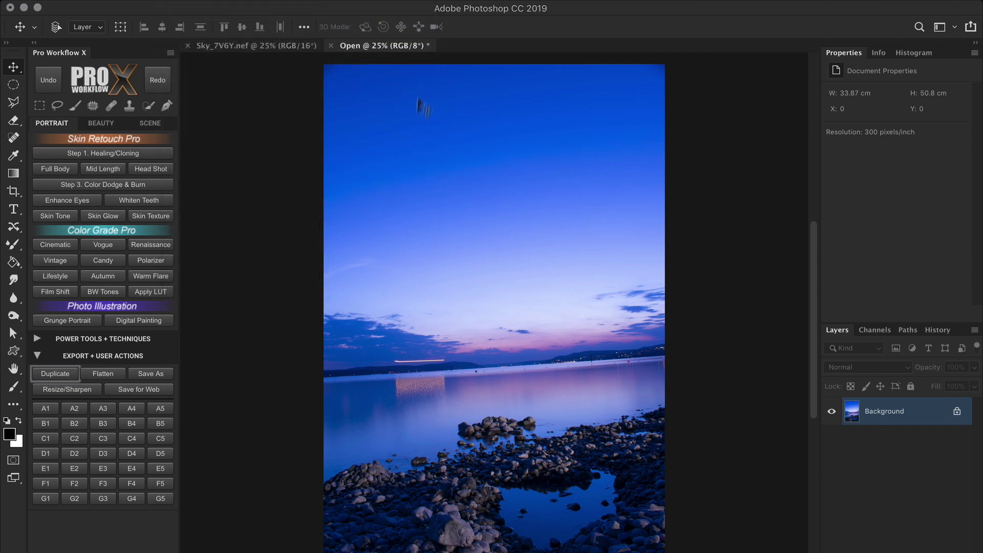
Arrange the 8-bit duplicate and Sky_7V6Y.nef side by side as two vertical document windows
{"action": "left_click", "coordinate": [430, 0]}
{"action": "mouse_move", "coordinate": [461, 9]}
{"action": "left_click", "coordinate": [681, 52]}
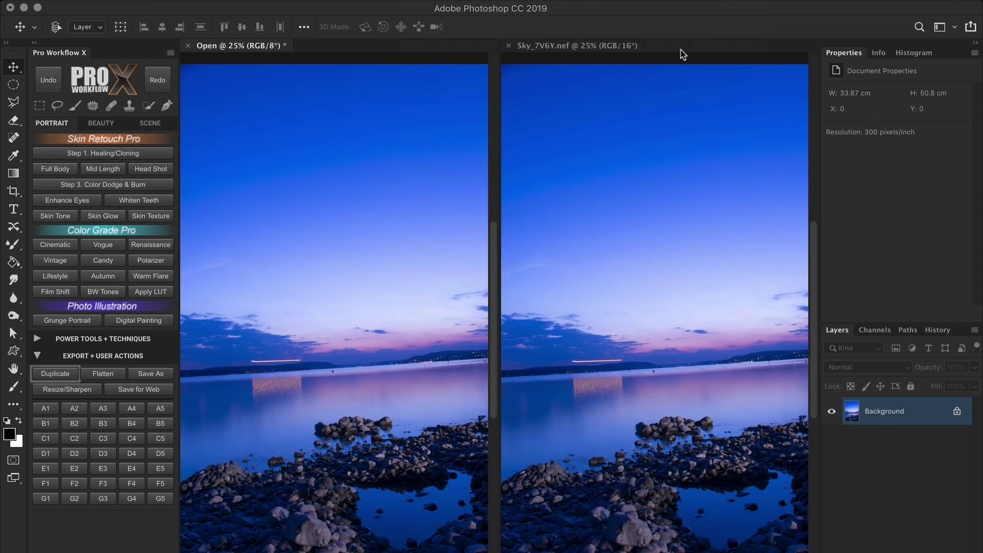
{"action": "left_click", "coordinate": [614, 47]}
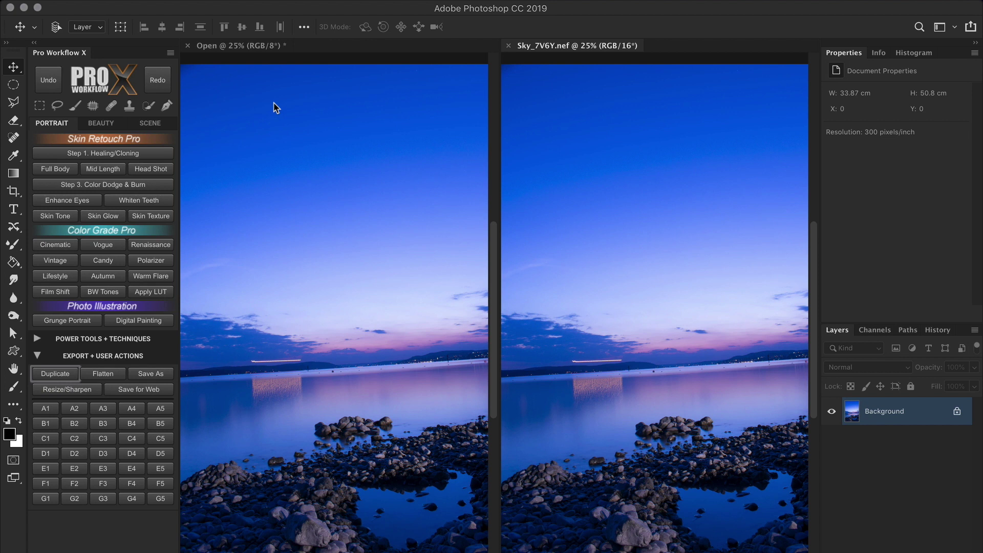
Add a Curves adjustment to the 8-bit sky copy, raising the black point's output and lowering the white point's output to 142
{"action": "left_click", "coordinate": [249, 47]}
{"action": "left_click", "coordinate": [167, 340]}
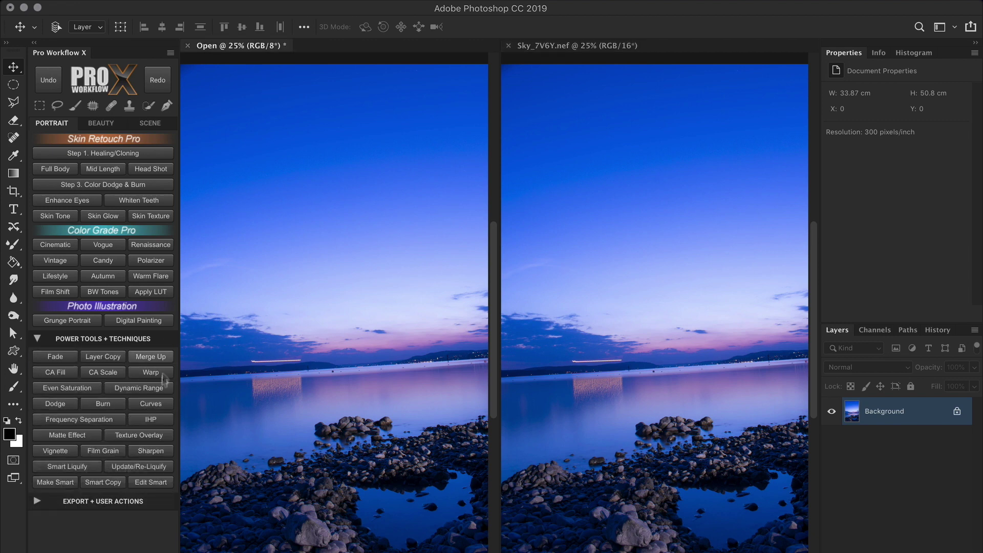
{"action": "left_click", "coordinate": [154, 404]}
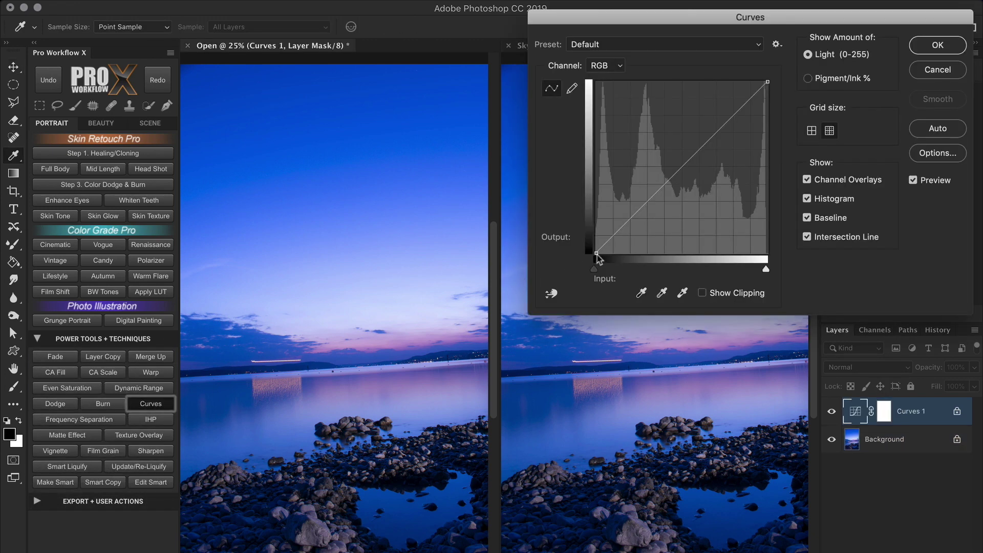
{"action": "left_click_drag", "start_coordinate": [596, 253], "coordinate": [569, 177]}
{"action": "left_click_drag", "start_coordinate": [764, 89], "coordinate": [767, 157]}
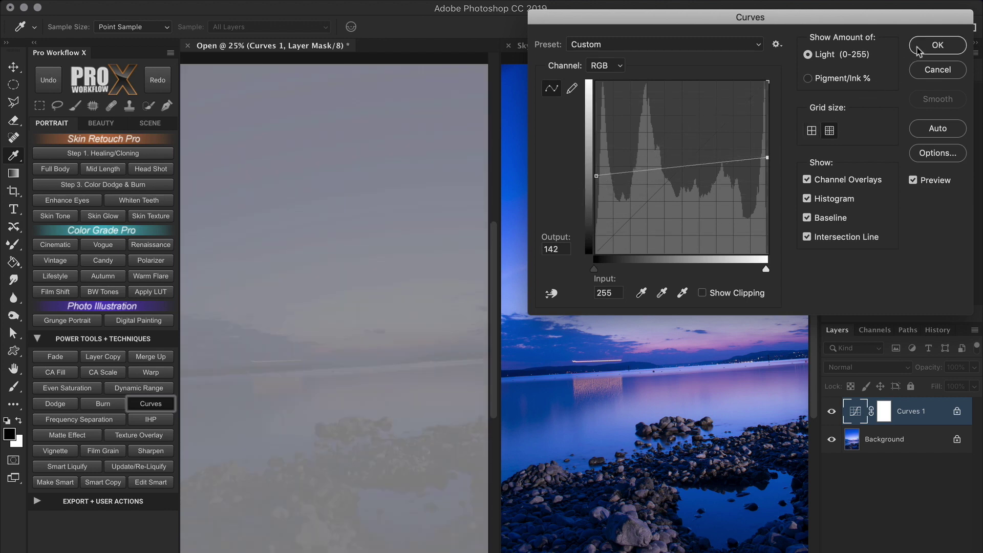
{"action": "left_click", "coordinate": [922, 48]}
Add a second Curves adjustment to the 8-bit copy, restoring contrast with the black input raised and the white input at 137
{"action": "left_click", "coordinate": [171, 407]}
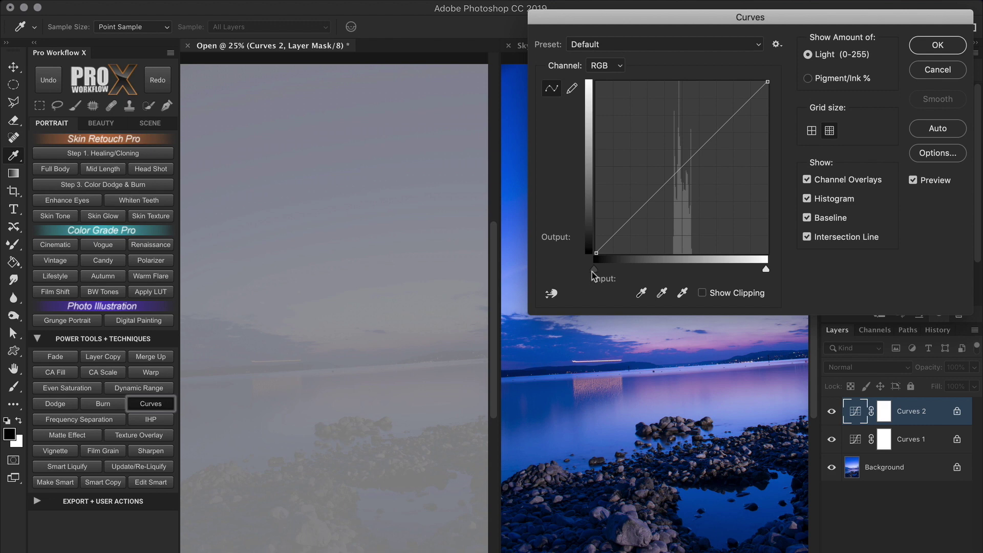
{"action": "left_click_drag", "start_coordinate": [594, 269], "coordinate": [670, 269]}
{"action": "left_click_drag", "start_coordinate": [762, 276], "coordinate": [688, 275]}
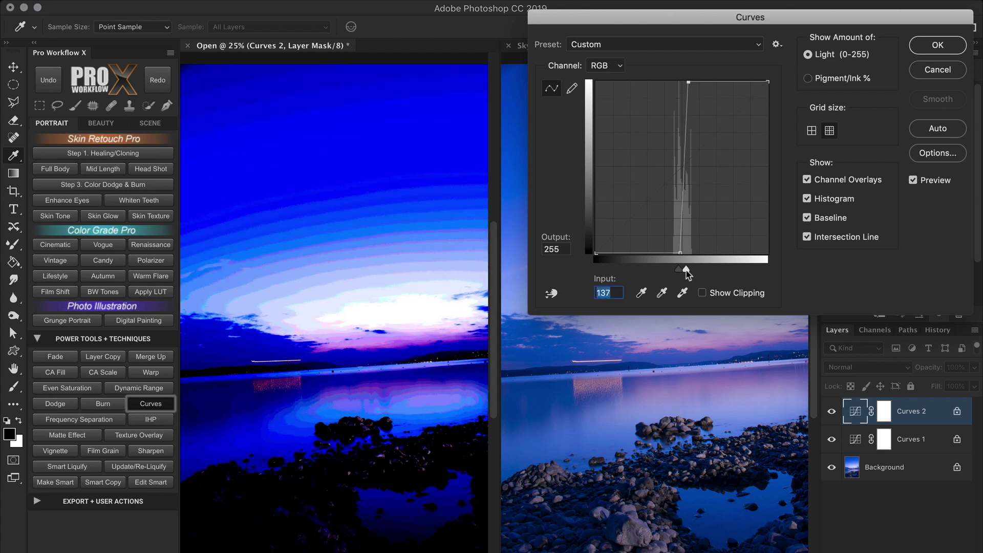
{"action": "left_click", "coordinate": [916, 50]}
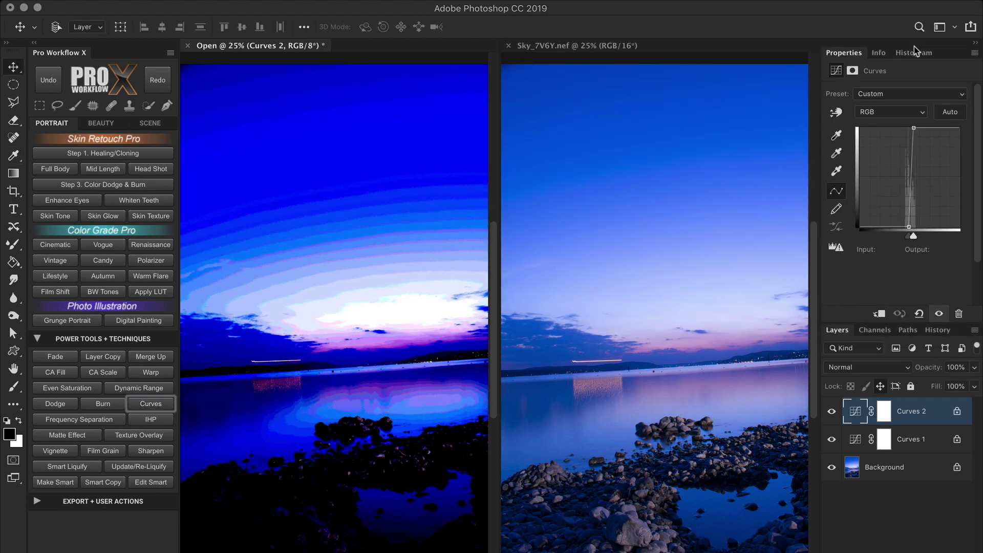
Copy both Curves layers from the 8-bit copy into Sky_7V6Y.nef
{"action": "left_click", "coordinate": [910, 440], "text": "shift"}
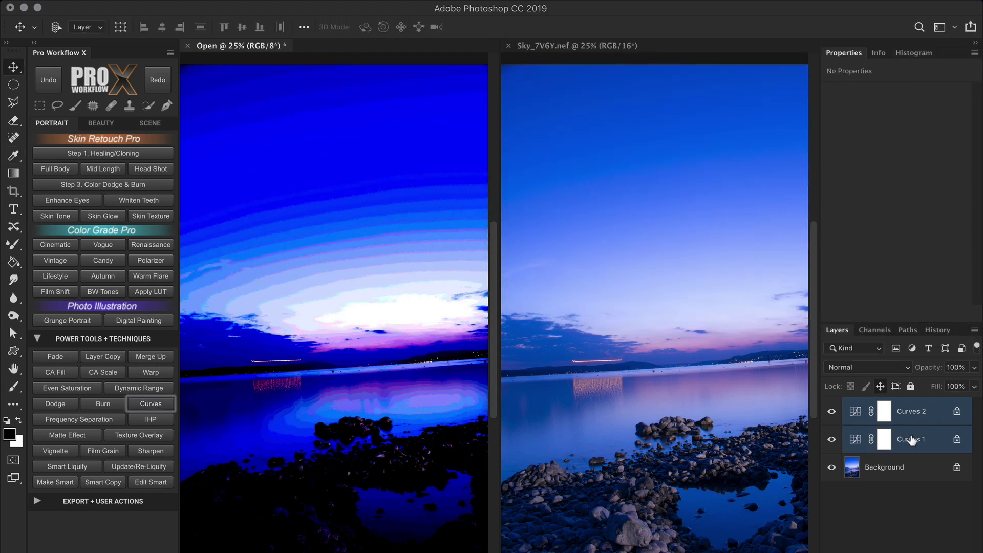
{"action": "left_click_drag", "start_coordinate": [910, 440], "coordinate": [734, 391]}
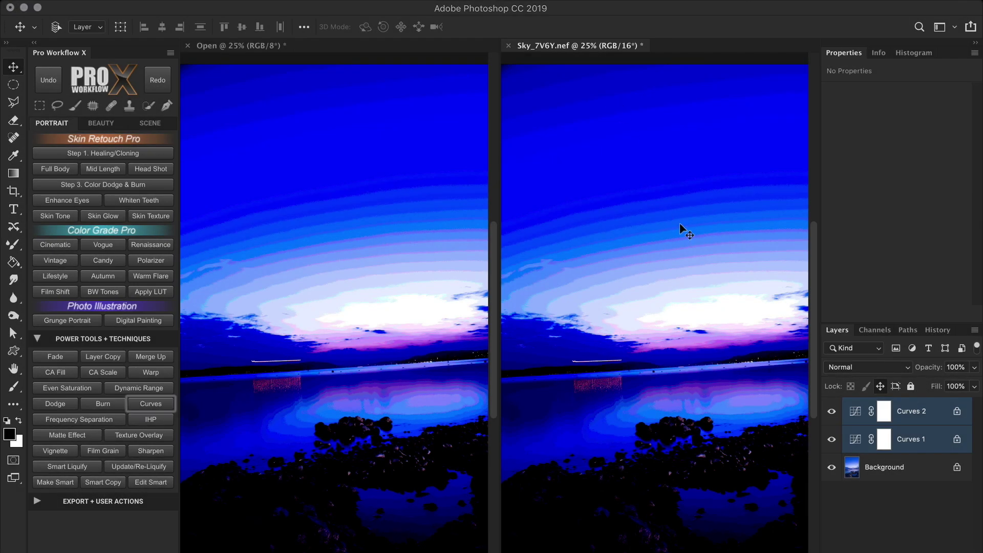
Examine the sky gradient in the 16-bit Sky_7V6Y.nef for banding at several magnifications
{"action": "key", "text": "super+space"}
{"action": "left_click_drag", "start_coordinate": [663, 239], "coordinate": [725, 308]}
{"action": "left_click", "coordinate": [725, 309], "text": "alt+super"}
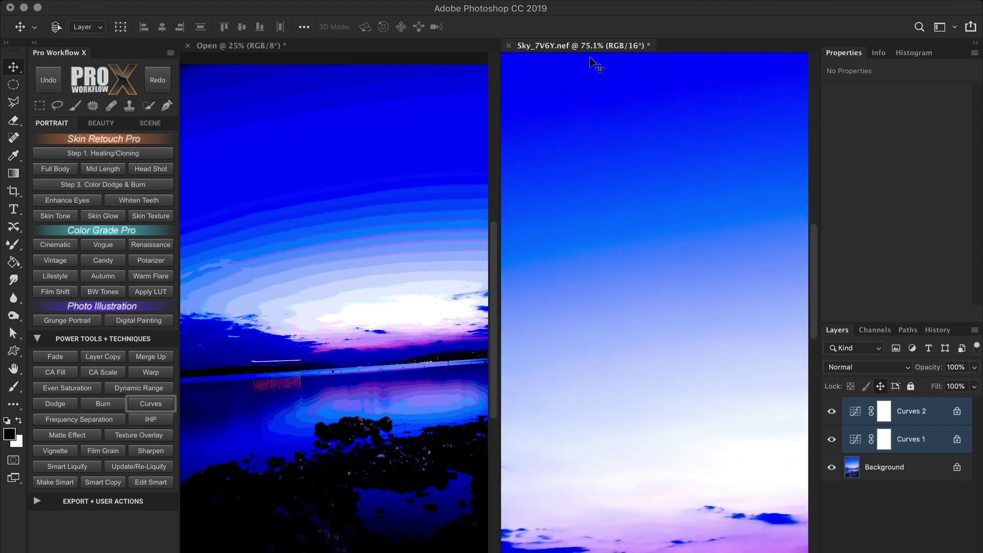
{"action": "key", "text": "super+minus"}
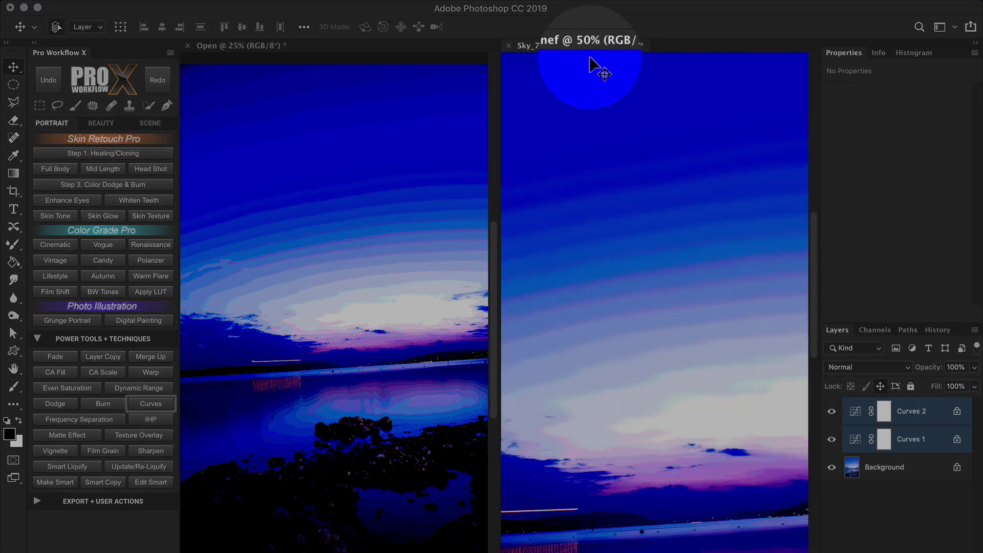
{"action": "key", "text": "super+plus"}
{"action": "key", "text": "super+minus"}
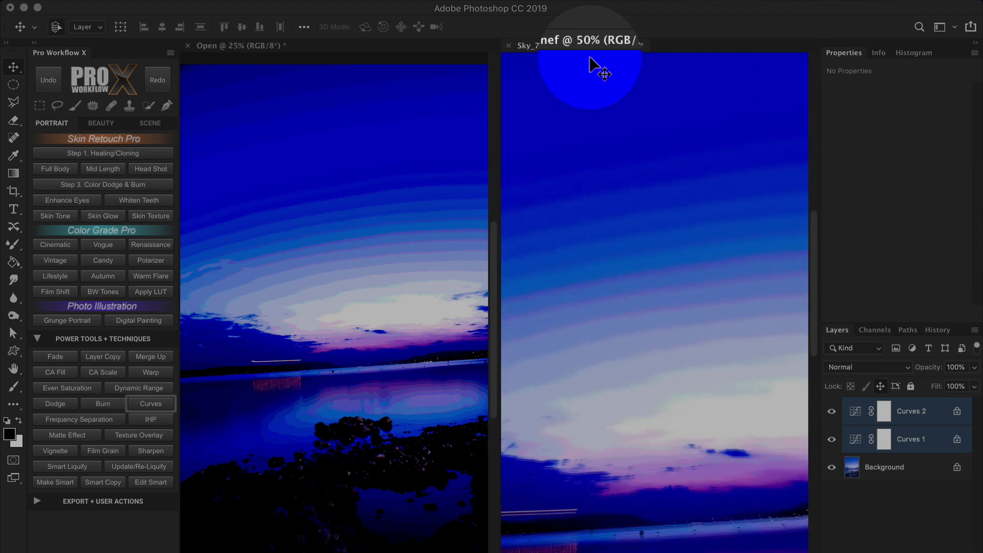
{"action": "key", "text": "super+plus"}
{"action": "left_click_drag", "start_coordinate": [625, 226], "coordinate": [656, 425]}
{"action": "left_click_drag", "start_coordinate": [671, 392], "coordinate": [645, 94]}
{"action": "left_click_drag", "start_coordinate": [671, 309], "coordinate": [635, 132]}
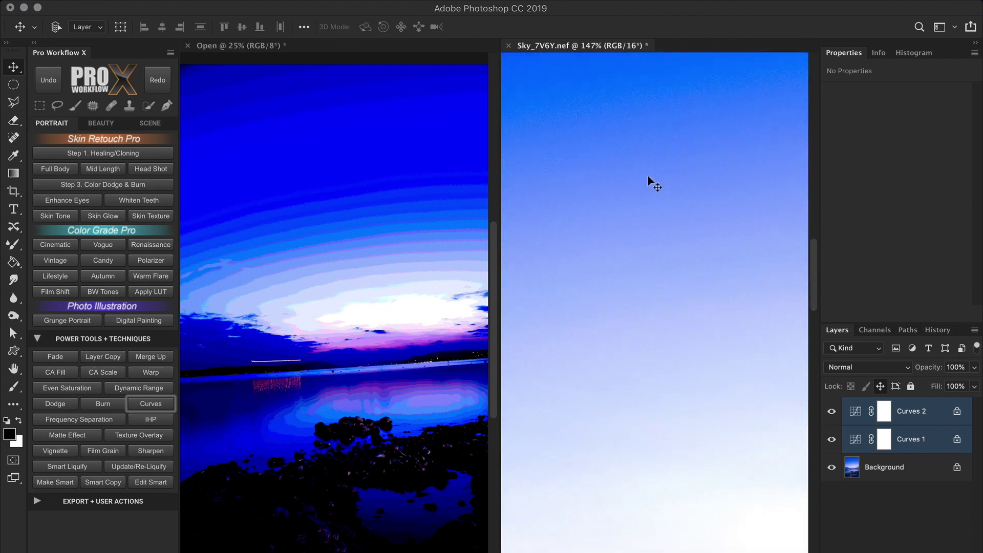
{"action": "key", "text": "super+0"}
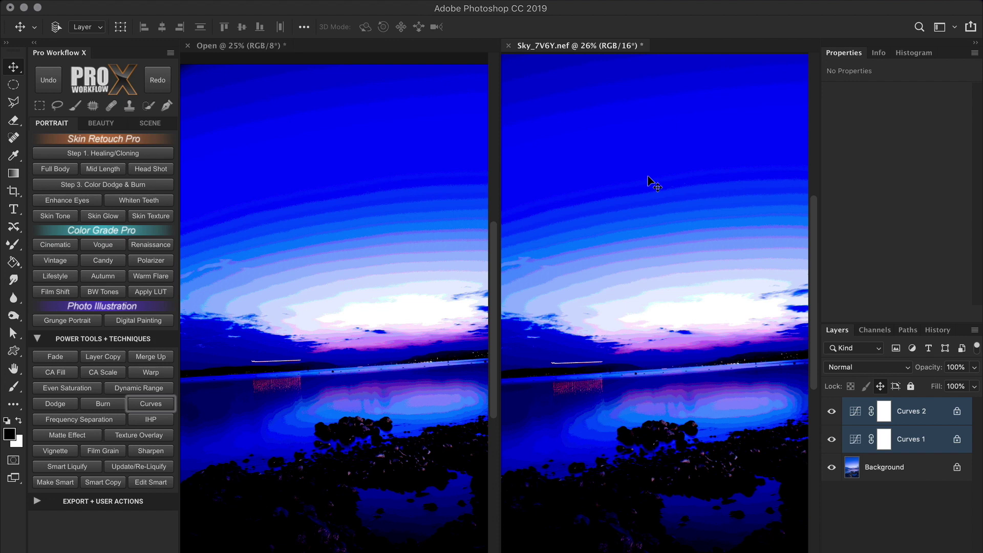
Convert the layered 8-bit sky copy to 16 Bits/Channel, comparing before and after by undoing and redoing the conversion
{"action": "left_click", "coordinate": [236, 48]}
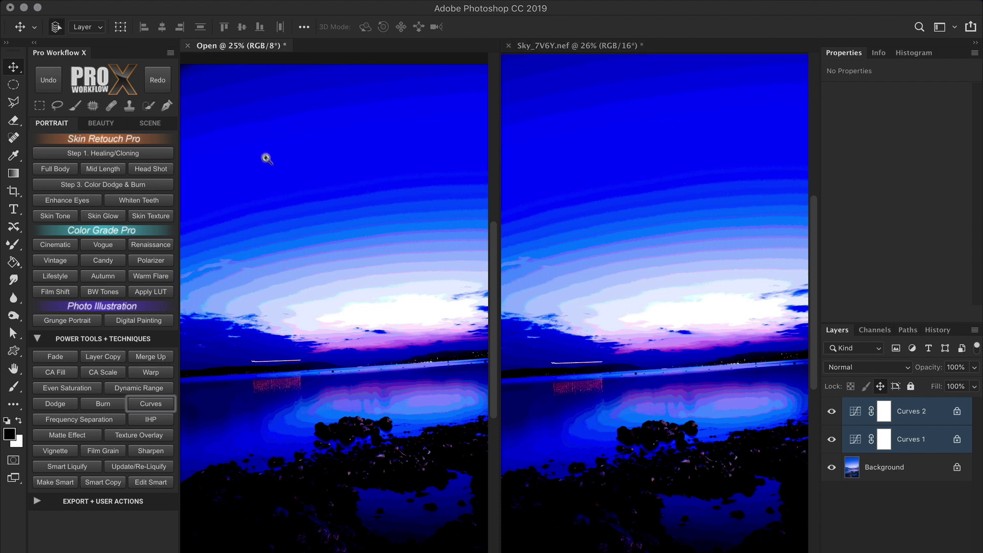
{"action": "left_click_drag", "start_coordinate": [267, 159], "coordinate": [285, 276]}
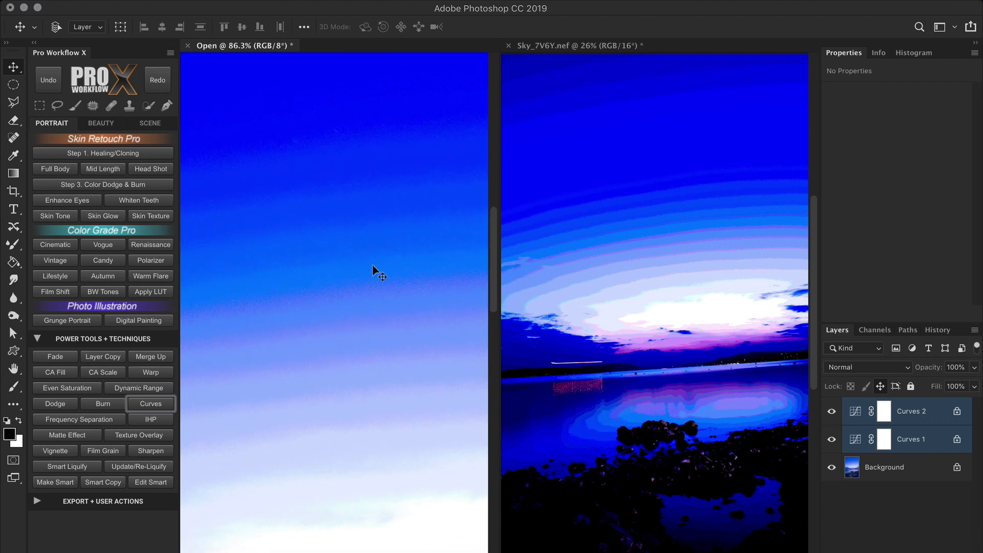
{"action": "key", "text": "super+minus"}
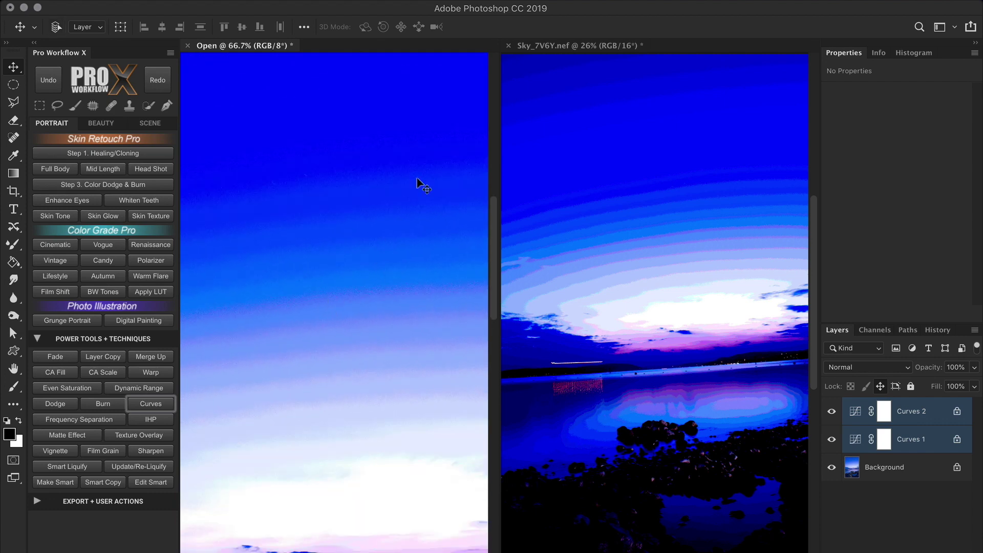
{"action": "left_click", "coordinate": [202, 4]}
{"action": "mouse_move", "coordinate": [208, 9]}
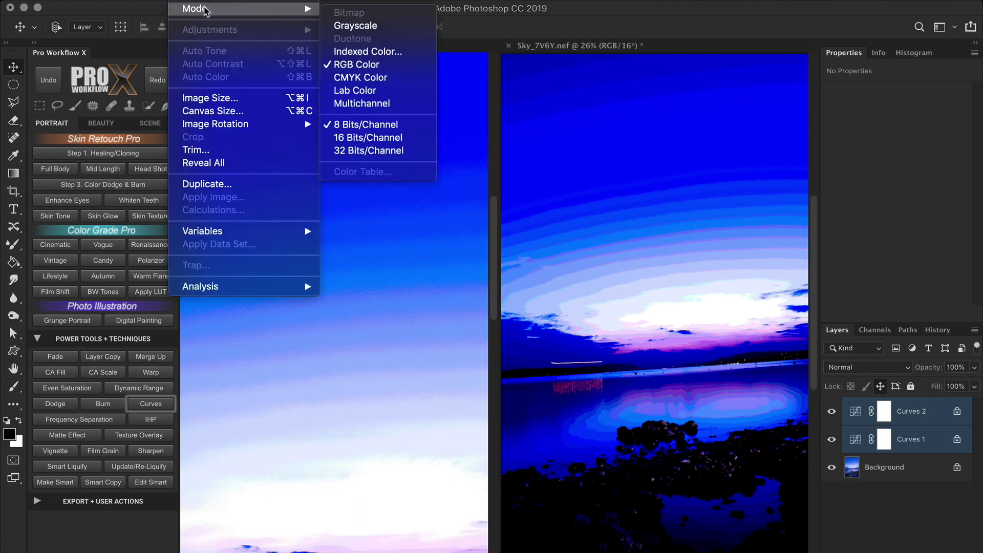
{"action": "left_click", "coordinate": [412, 138]}
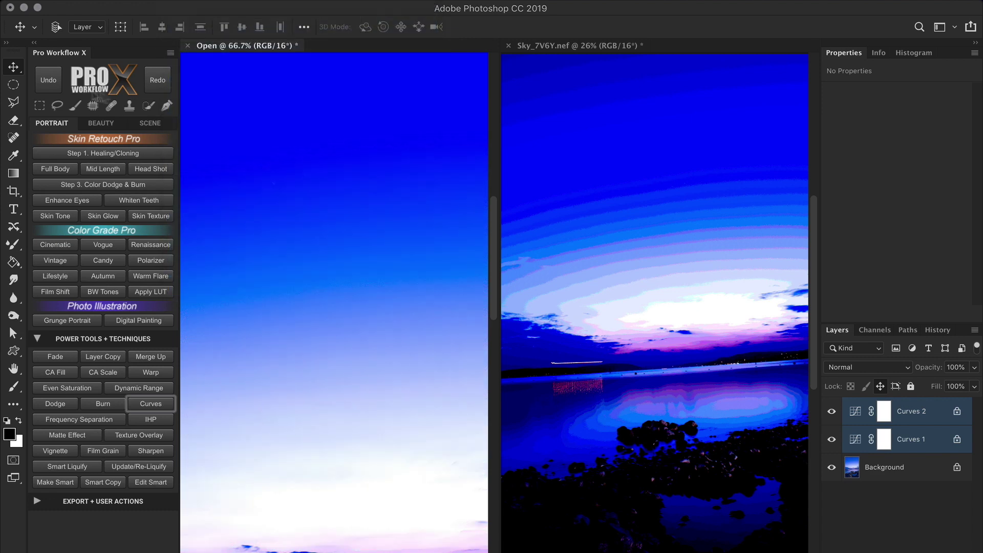
{"action": "left_click", "coordinate": [49, 81]}
{"action": "left_click", "coordinate": [158, 82]}
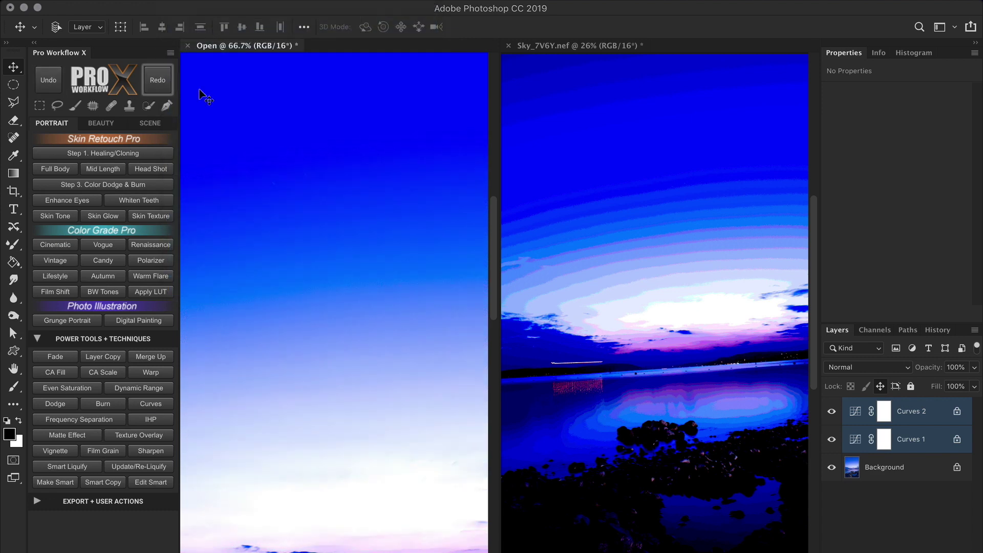
Stamp the sky copy's visible layers into a new merged layer and convert the document back to 8 Bits/Channel
{"action": "left_click", "coordinate": [150, 356]}
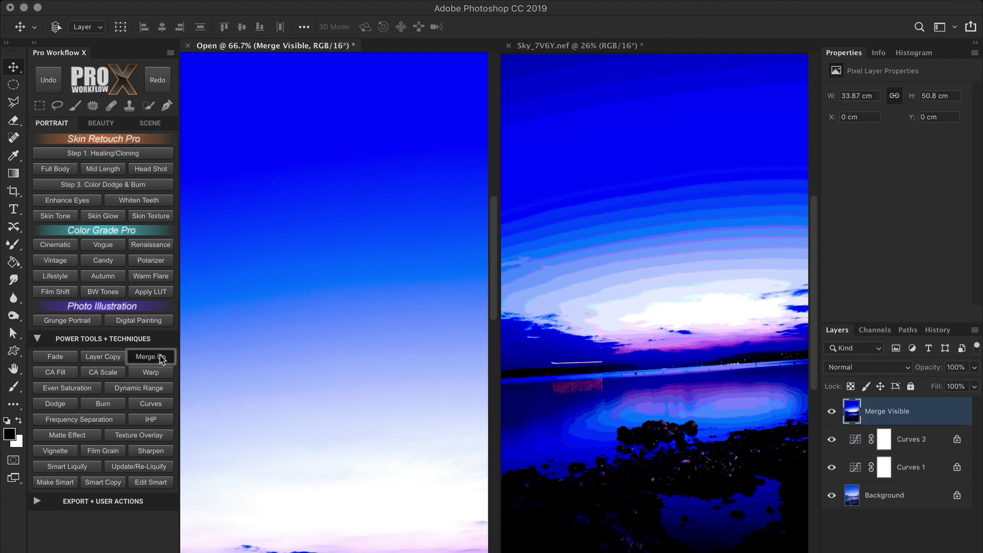
{"action": "left_click", "coordinate": [186, 2]}
{"action": "mouse_move", "coordinate": [263, 10]}
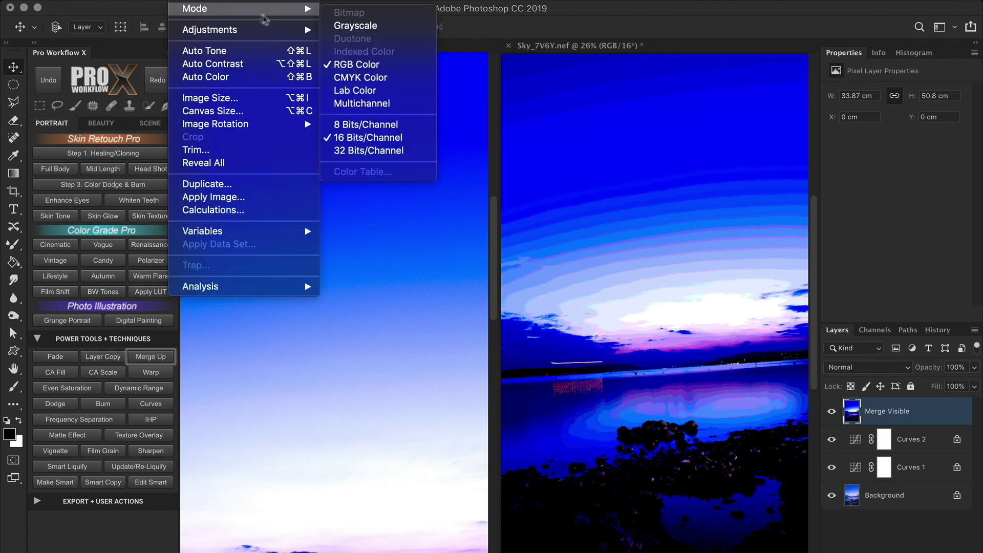
{"action": "left_click", "coordinate": [395, 123]}
Compare the sky gradients of the merged 8-bit copy and the 16-bit Sky_7V6Y.nef at 100% magnification
{"action": "key", "text": "super+z"}
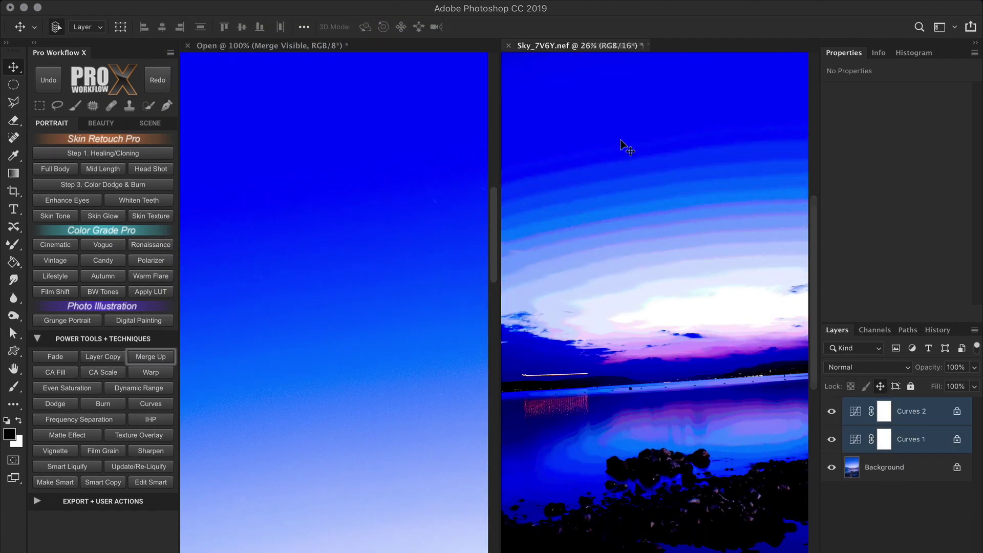
{"action": "key", "text": "super+1"}
{"action": "scroll", "coordinate": [621, 146], "scroll_direction": "up", "scroll_amount": 15}
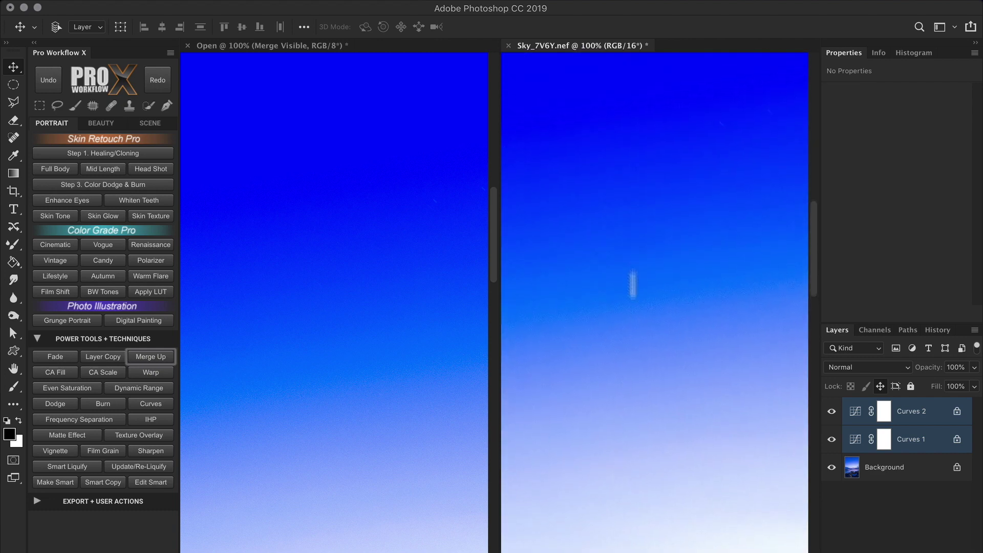
{"action": "left_click", "coordinate": [291, 163]}
{"action": "left_click_drag", "start_coordinate": [292, 162], "coordinate": [297, 417]}
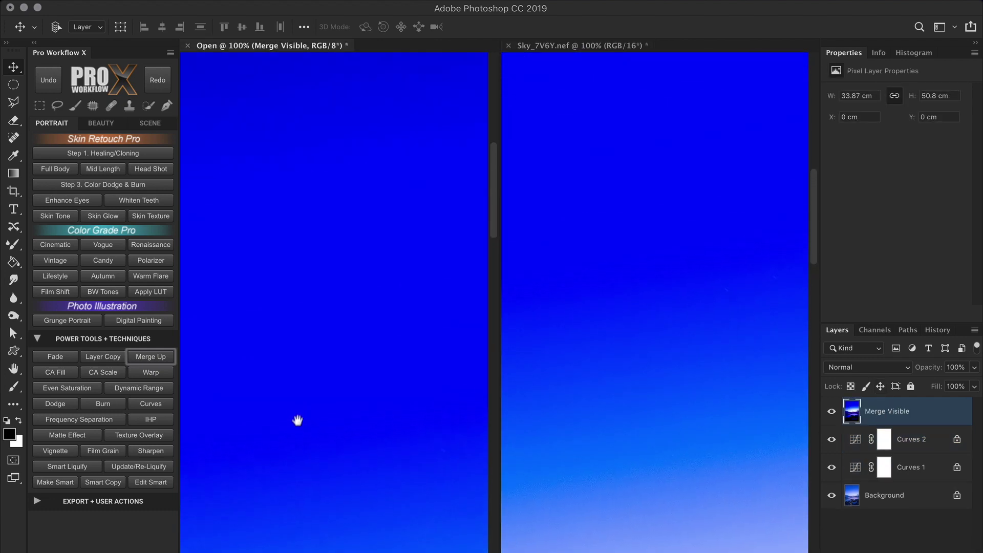
{"action": "left_click", "coordinate": [599, 301]}
{"action": "left_click_drag", "start_coordinate": [598, 301], "coordinate": [536, 195]}
{"action": "left_click", "coordinate": [318, 347]}
{"action": "left_click_drag", "start_coordinate": [318, 346], "coordinate": [303, 111]}
{"action": "left_click_drag", "start_coordinate": [314, 268], "coordinate": [313, 219]}
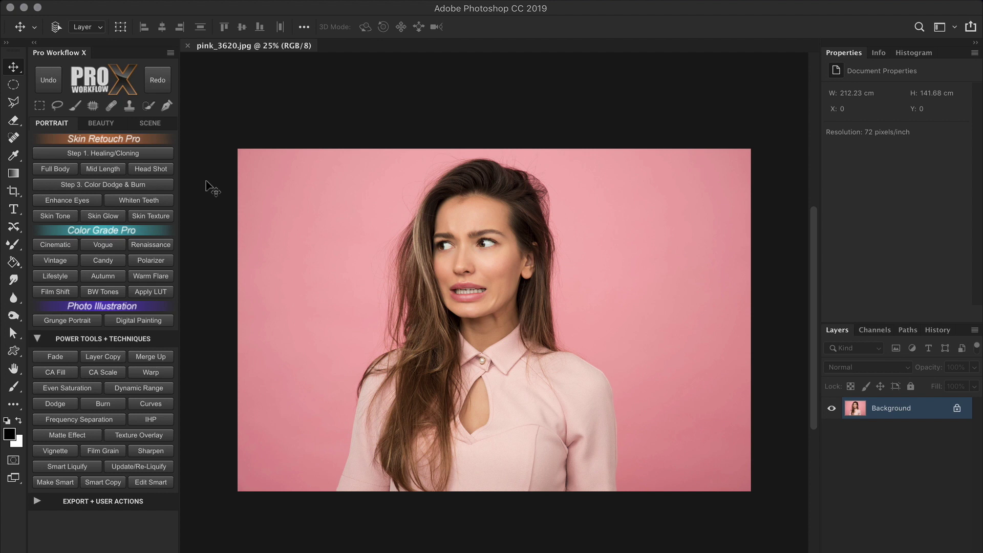
Add a Curves adjustment to pink_3620.jpg that flattens contrast by raising the black point's output and lowering the white point's output
{"action": "left_click", "coordinate": [151, 404]}
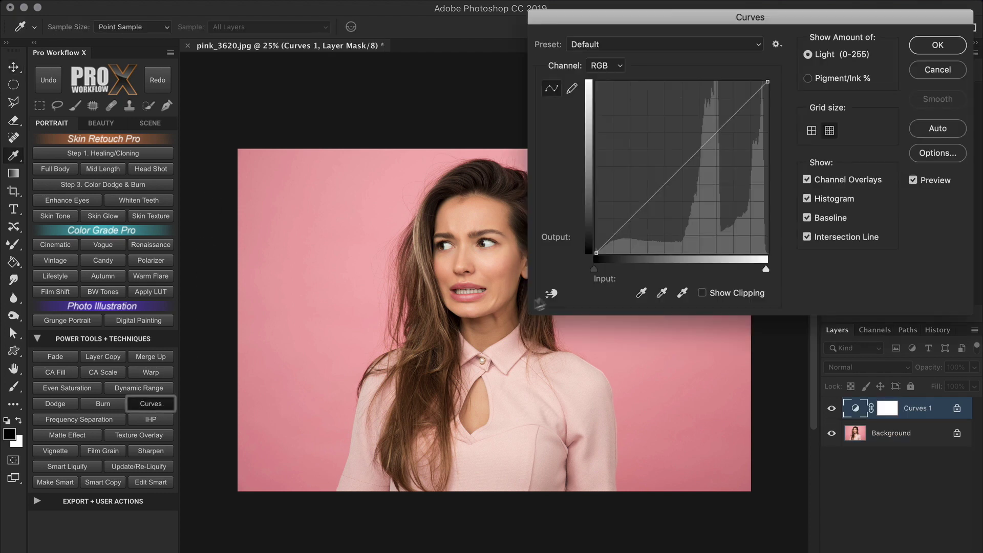
{"action": "left_click_drag", "start_coordinate": [596, 254], "coordinate": [597, 181]}
{"action": "left_click_drag", "start_coordinate": [768, 82], "coordinate": [780, 150]}
{"action": "left_click", "coordinate": [937, 45]}
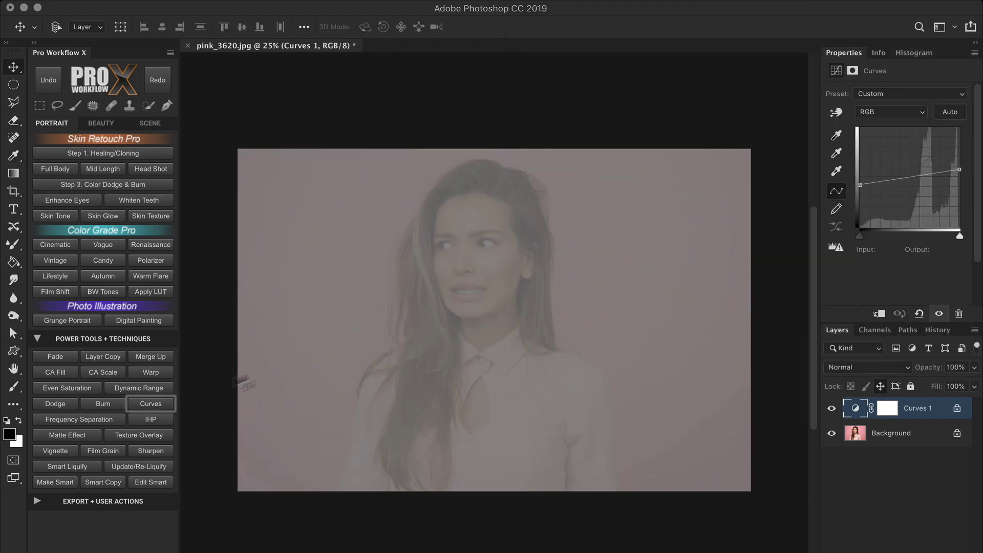
Add a second Curves adjustment that restores contrast, setting the black point input to 110 and the white point input to 145
{"action": "left_click", "coordinate": [171, 406]}
{"action": "left_click_drag", "start_coordinate": [594, 270], "coordinate": [668, 271]}
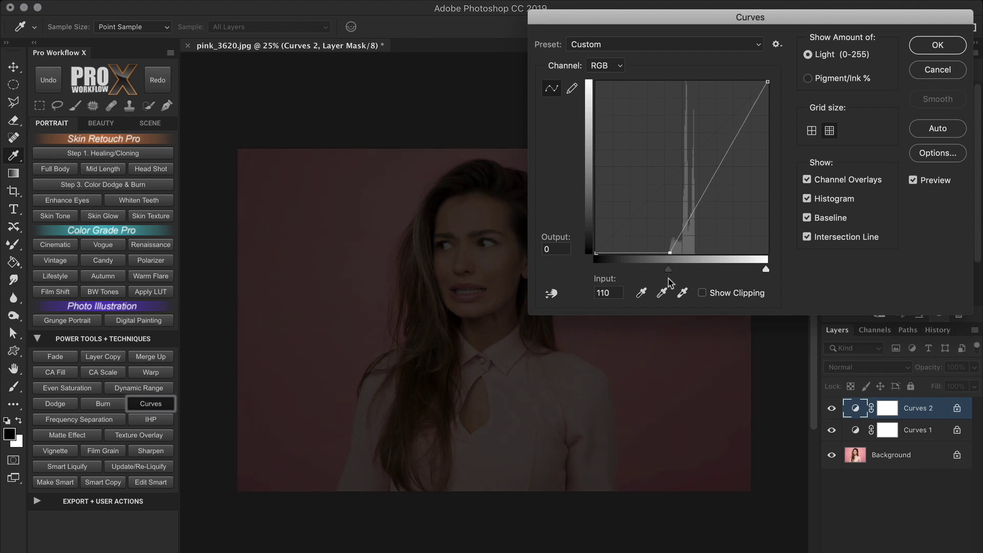
{"action": "left_click_drag", "start_coordinate": [765, 270], "coordinate": [693, 272]}
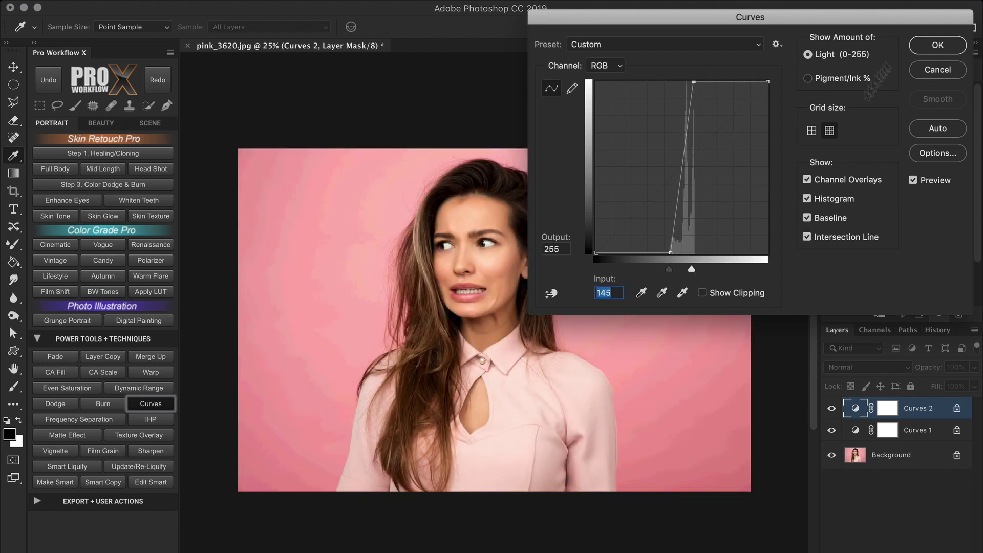
{"action": "left_click", "coordinate": [924, 50]}
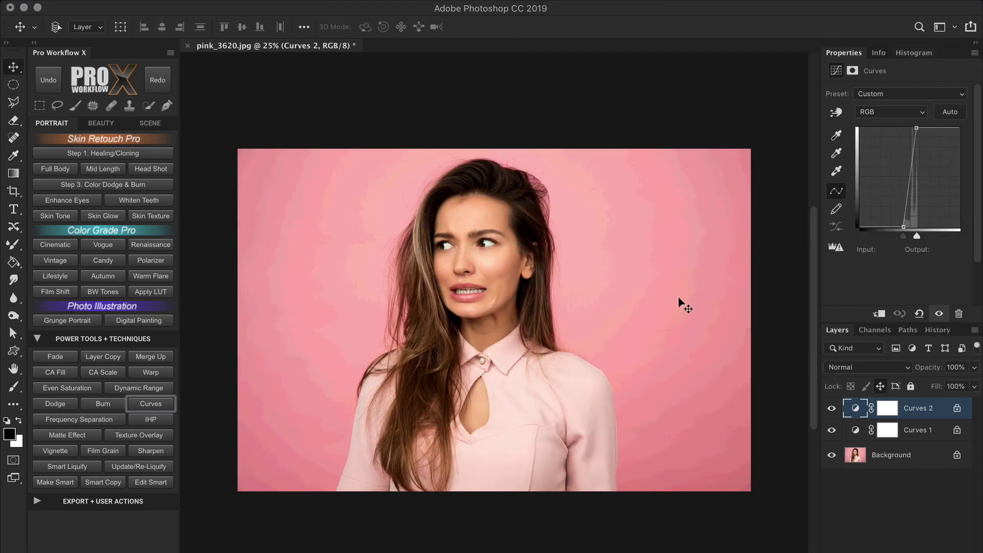
Add a Vignette layer directly above the Background and below both Curves layers, with its opacity at 52%
{"action": "left_click", "coordinate": [71, 455]}
{"action": "left_click_drag", "start_coordinate": [914, 459], "coordinate": [911, 461]}
{"action": "left_click_drag", "start_coordinate": [917, 368], "coordinate": [919, 371]}
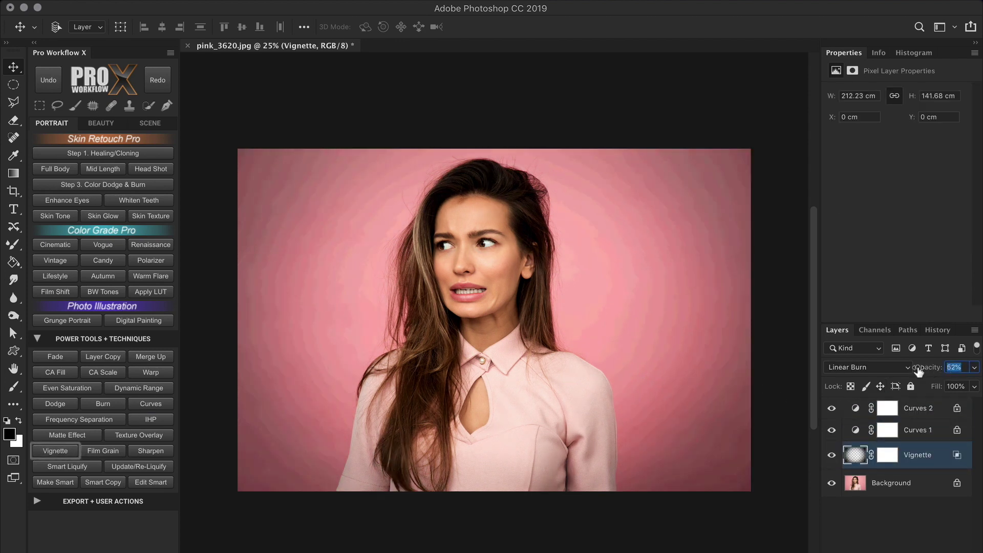
{"action": "left_click_drag", "start_coordinate": [351, 197], "coordinate": [414, 281]}
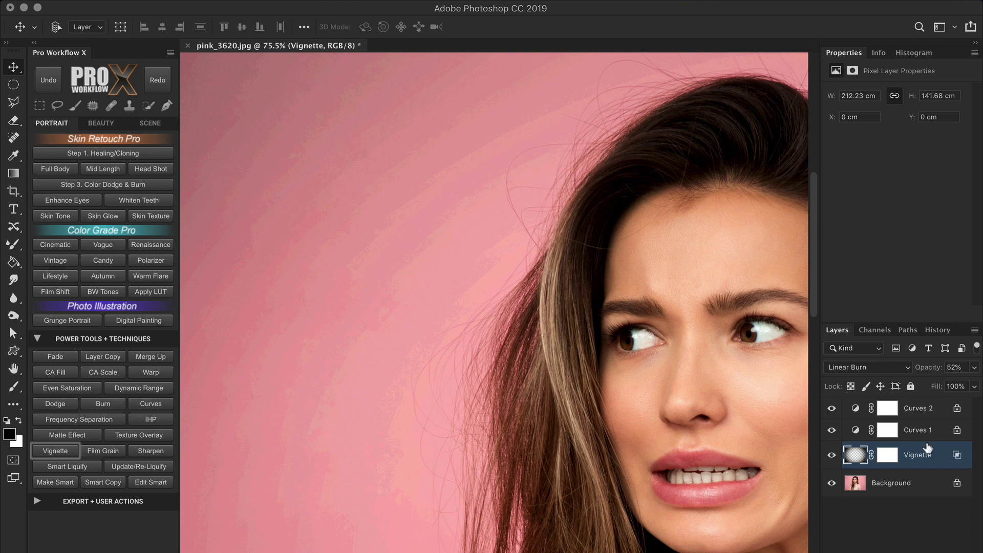
Convert the layered pink_3620.jpg document to 16 Bits/Channel with the upper Curves layer selected
{"action": "left_click", "coordinate": [938, 412]}
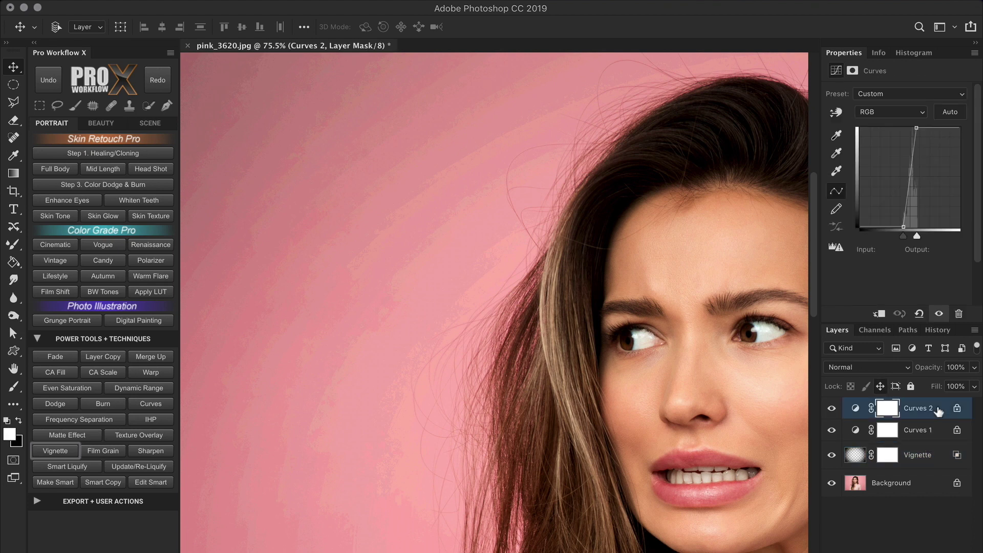
{"action": "left_click", "coordinate": [190, 1]}
{"action": "mouse_move", "coordinate": [194, 8]}
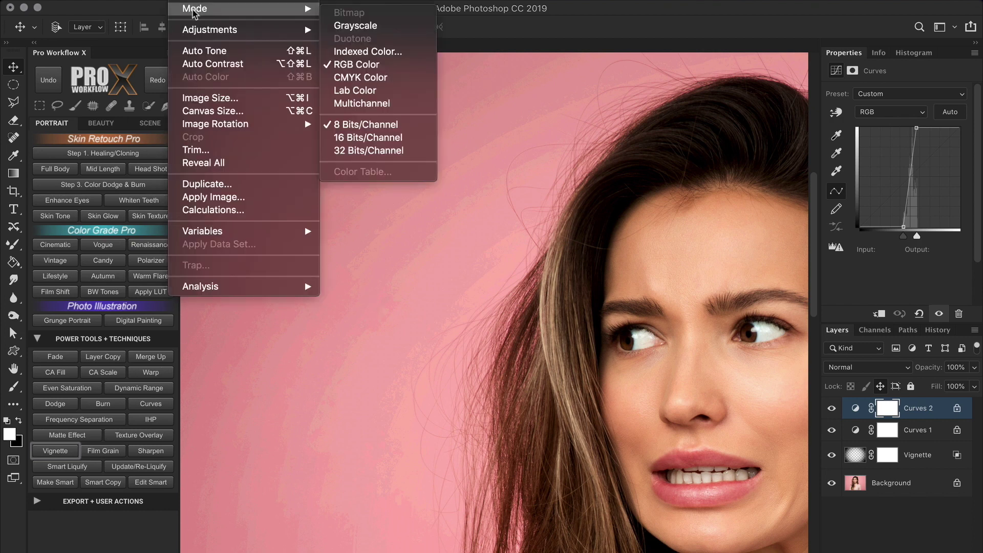
{"action": "left_click", "coordinate": [387, 138]}
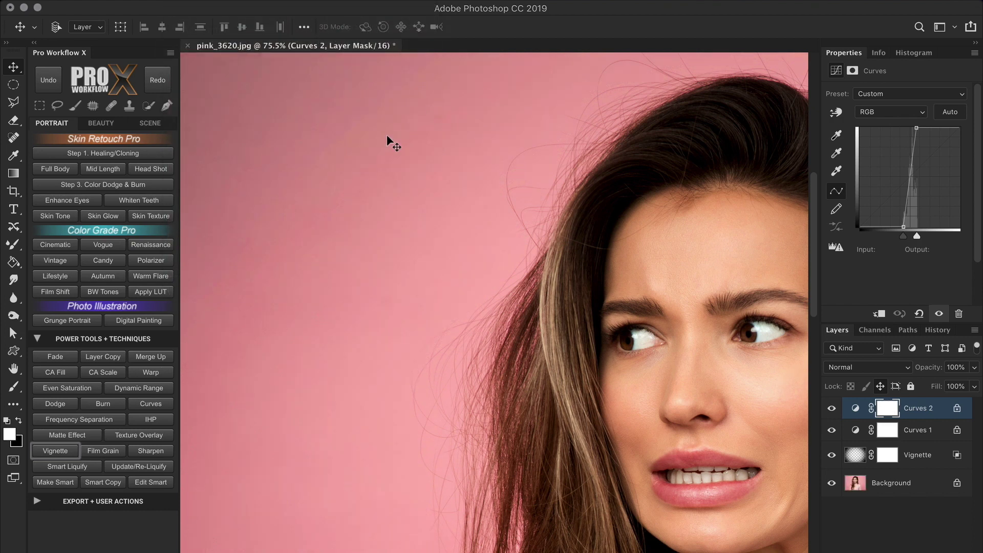
Stamp the visible layers of the portrait into a merged layer on top and convert the document back to 8 Bits/Channel
{"action": "left_click", "coordinate": [167, 356]}
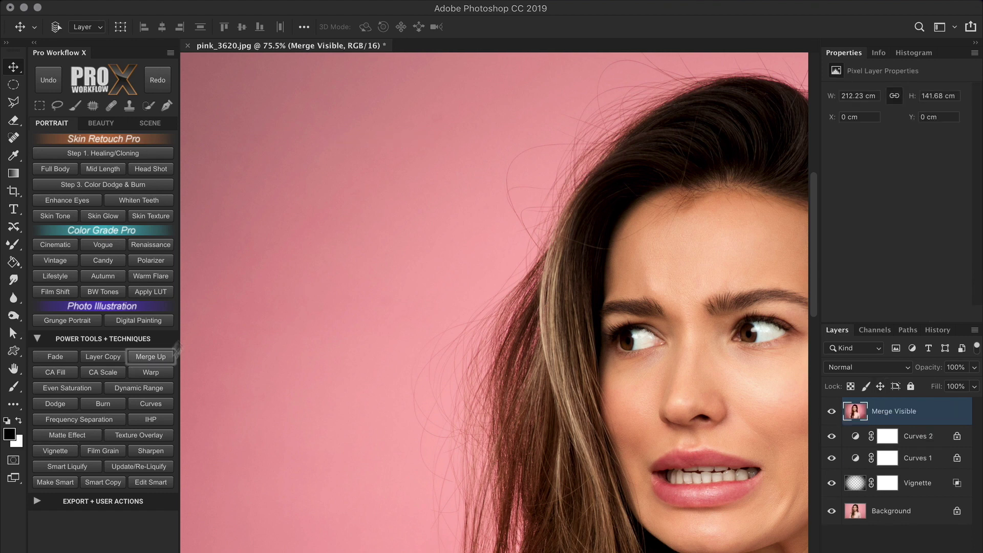
{"action": "left_click", "coordinate": [190, 2]}
{"action": "mouse_move", "coordinate": [194, 8]}
{"action": "left_click", "coordinate": [393, 124]}
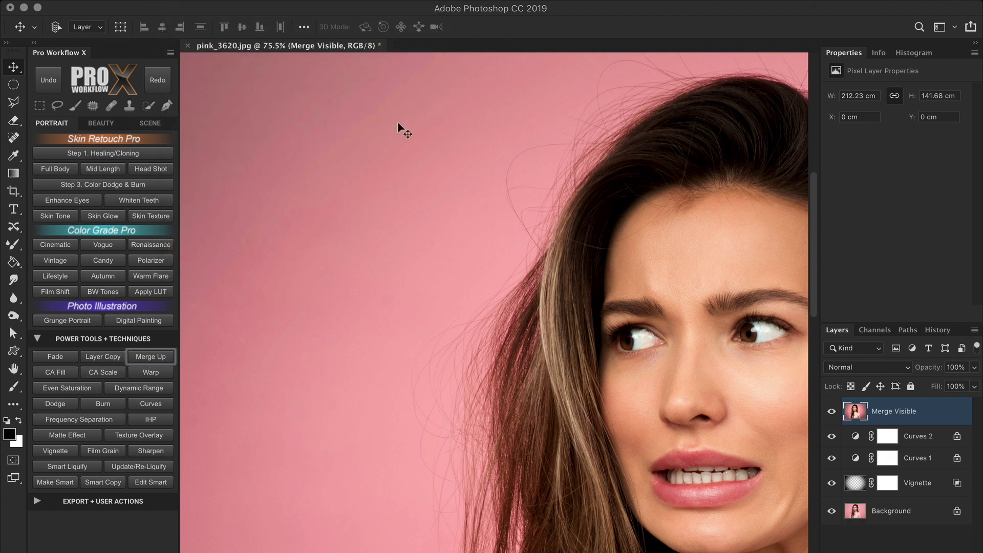
Add the Visual Help layer group above the merged layer, turn on its Dust Check layer, and collapse the group
{"action": "left_click", "coordinate": [112, 123]}
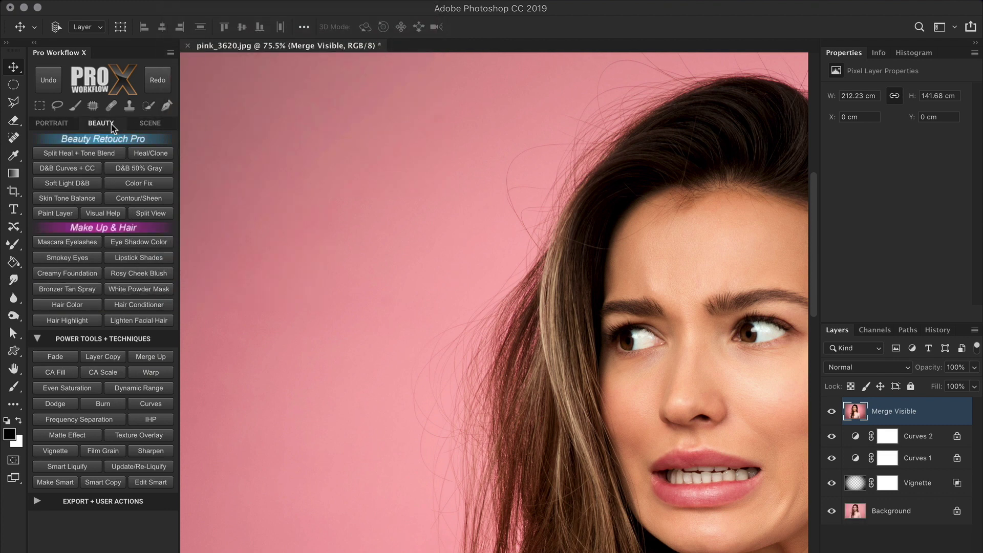
{"action": "left_click", "coordinate": [108, 213]}
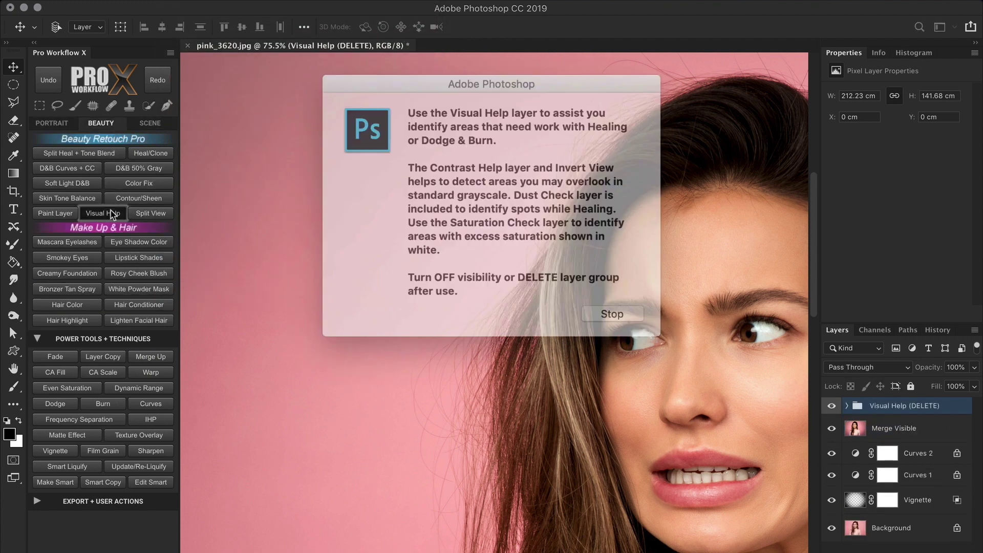
{"action": "left_click", "coordinate": [592, 297]}
{"action": "left_click", "coordinate": [847, 405]}
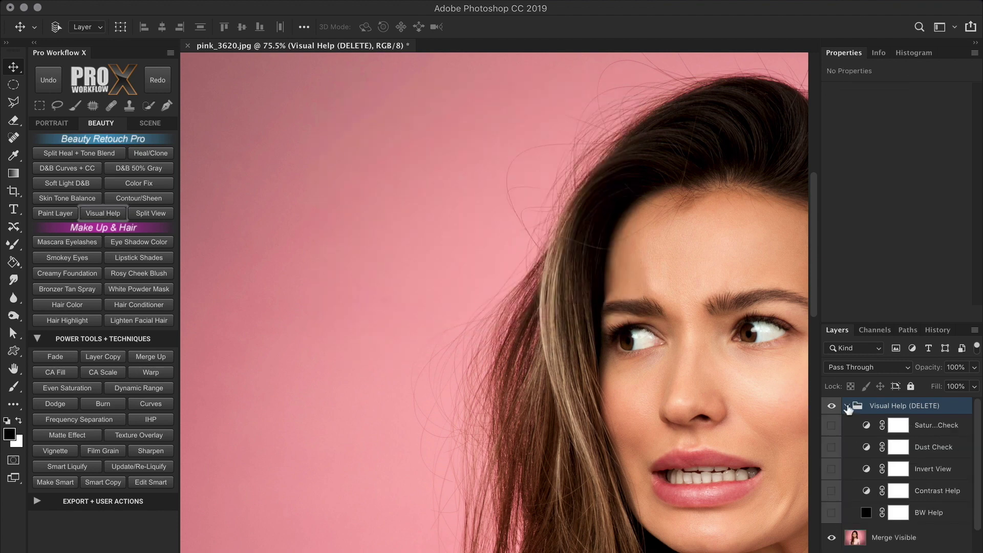
{"action": "left_click", "coordinate": [832, 447]}
{"action": "left_click", "coordinate": [847, 406]}
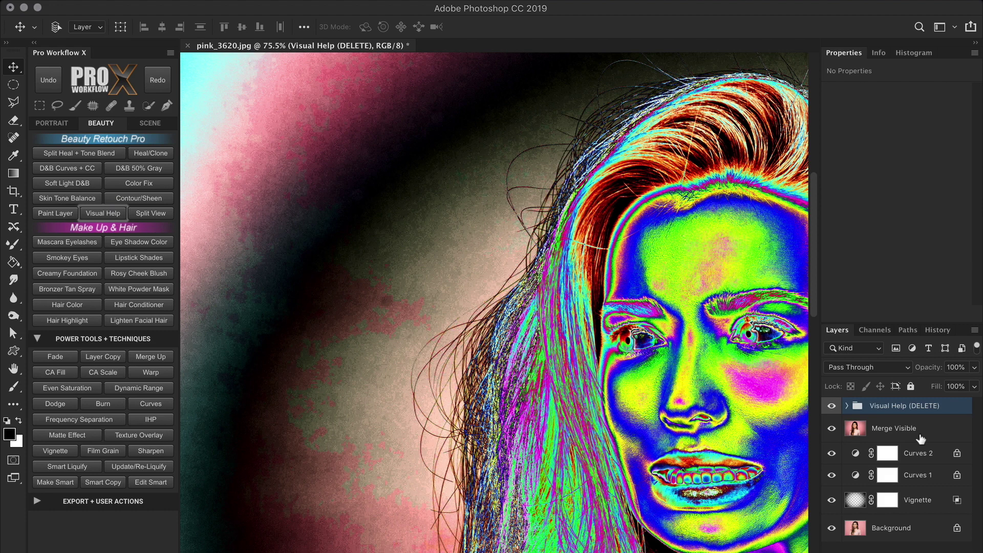
Compare the background banding with the Merge Visible layer hidden, restore that layer, and hide the Visual Help group
{"action": "left_click", "coordinate": [830, 430]}
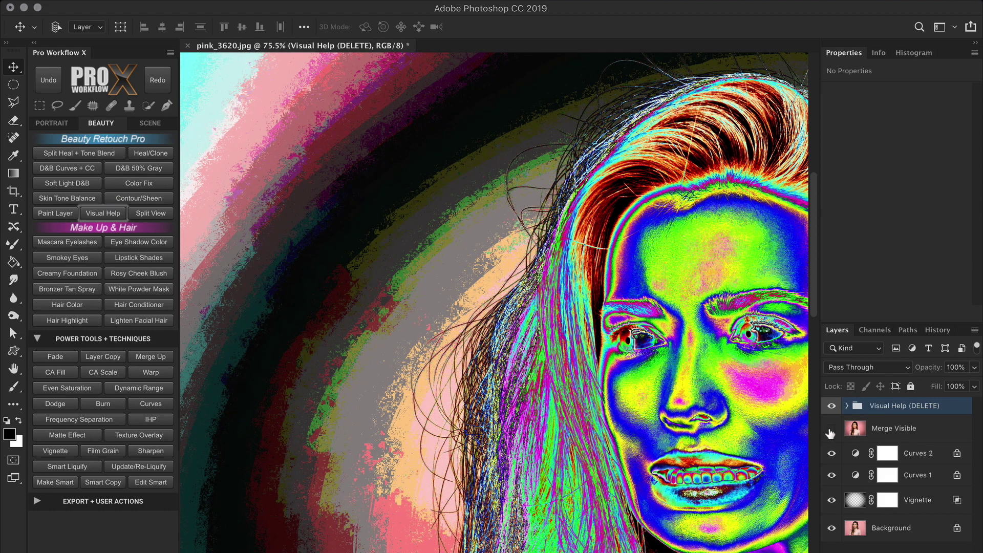
{"action": "left_click", "coordinate": [831, 406]}
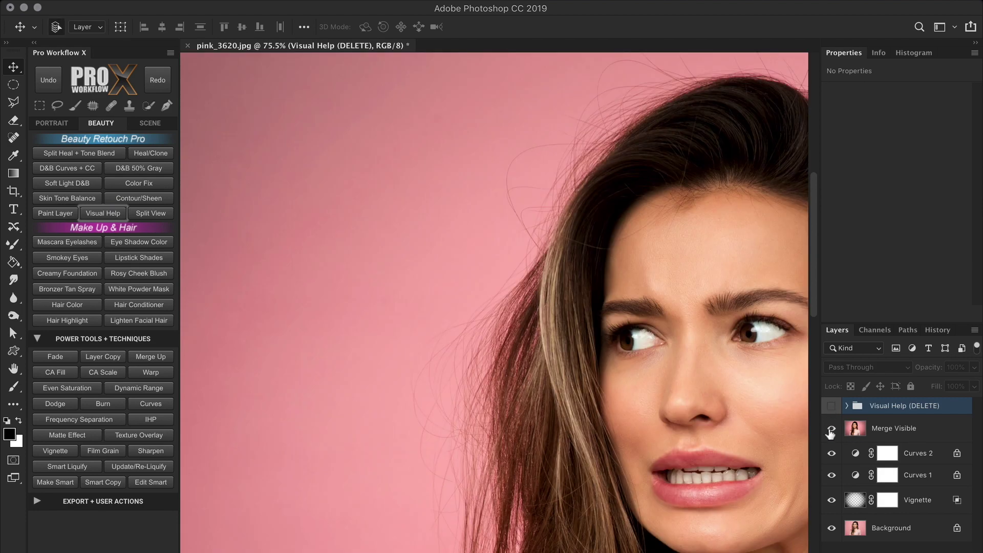
{"action": "key", "text": "super+0"}
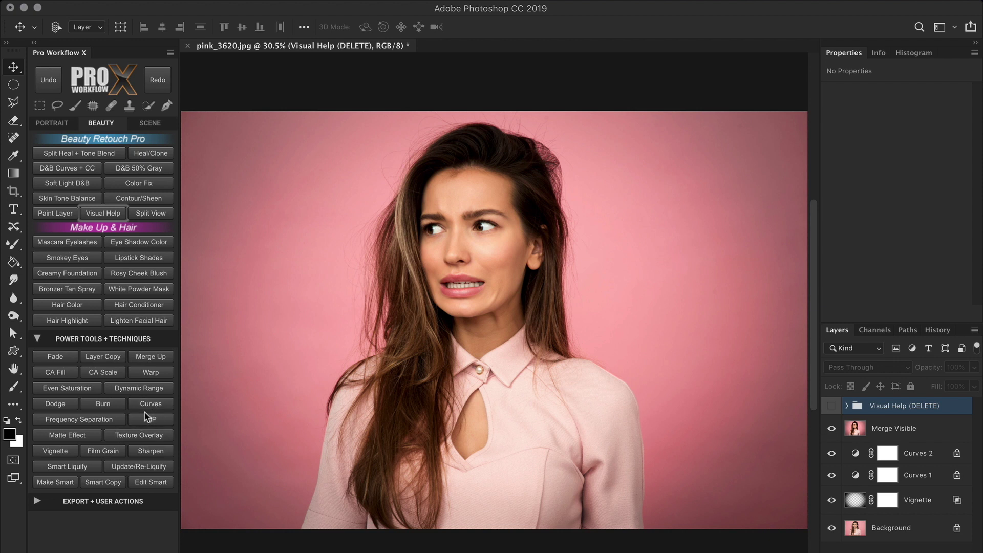
Bring up the portrait retouching tools and select the Background layer
{"action": "left_click", "coordinate": [149, 123]}
{"action": "left_click", "coordinate": [63, 123]}
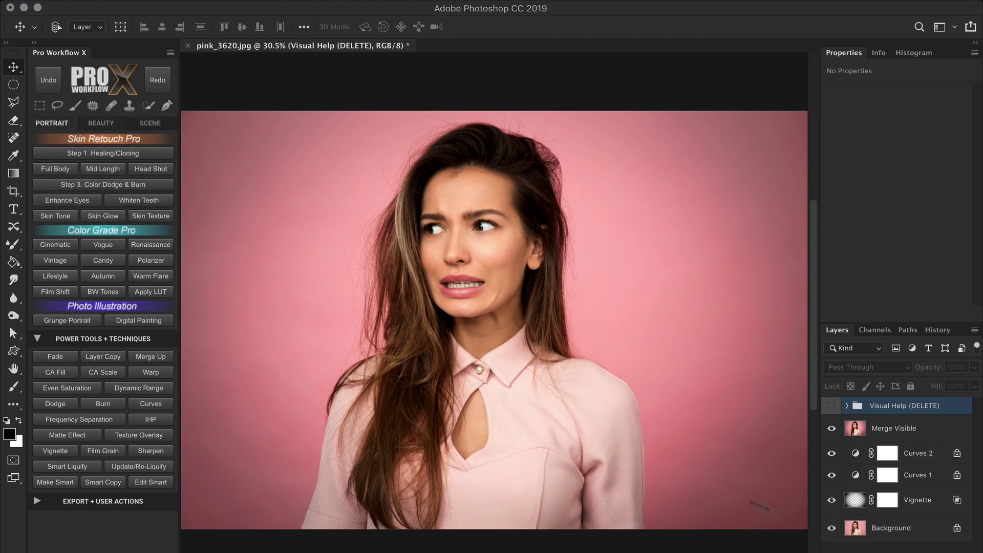
{"action": "left_click", "coordinate": [912, 534]}
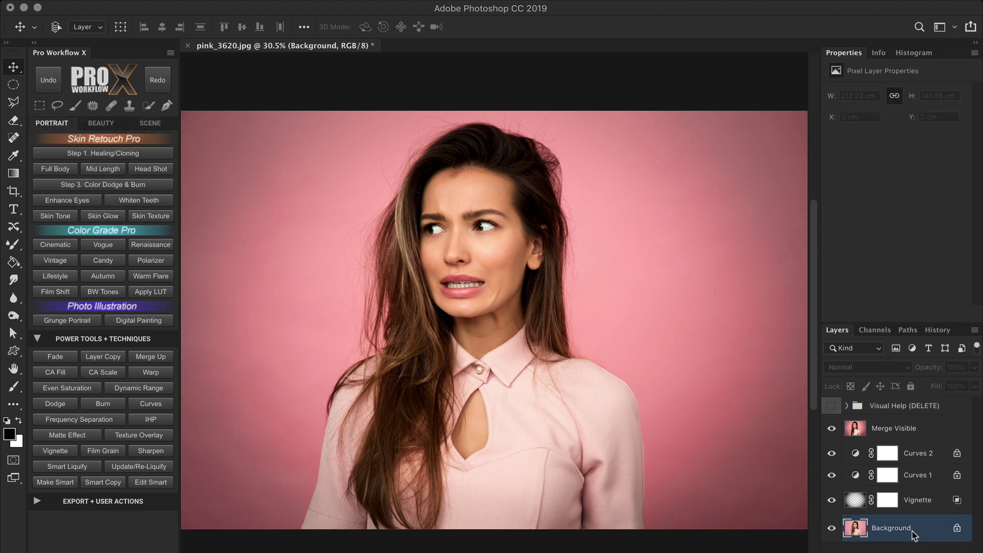